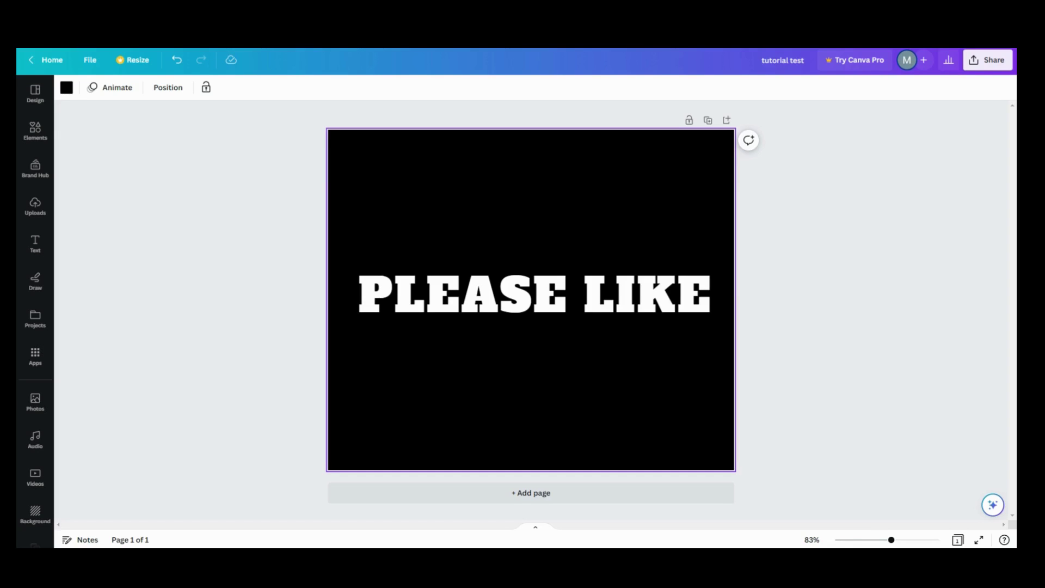
Download the PLEASE LIKE design as the PNG file 'tutorial test (6).png'.
{"action": "left_click", "coordinate": [91, 62]}
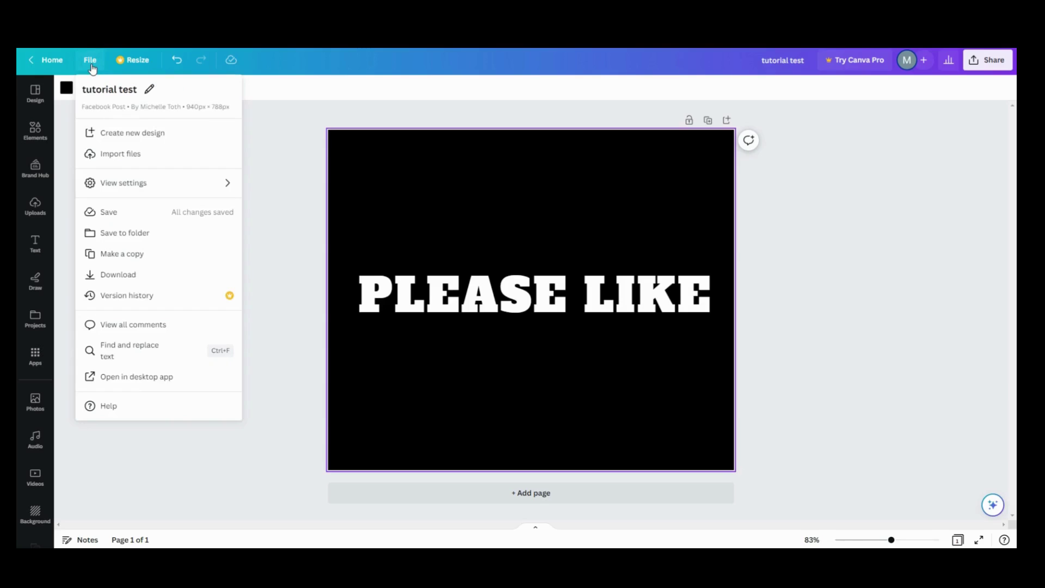
{"action": "left_click", "coordinate": [122, 282]}
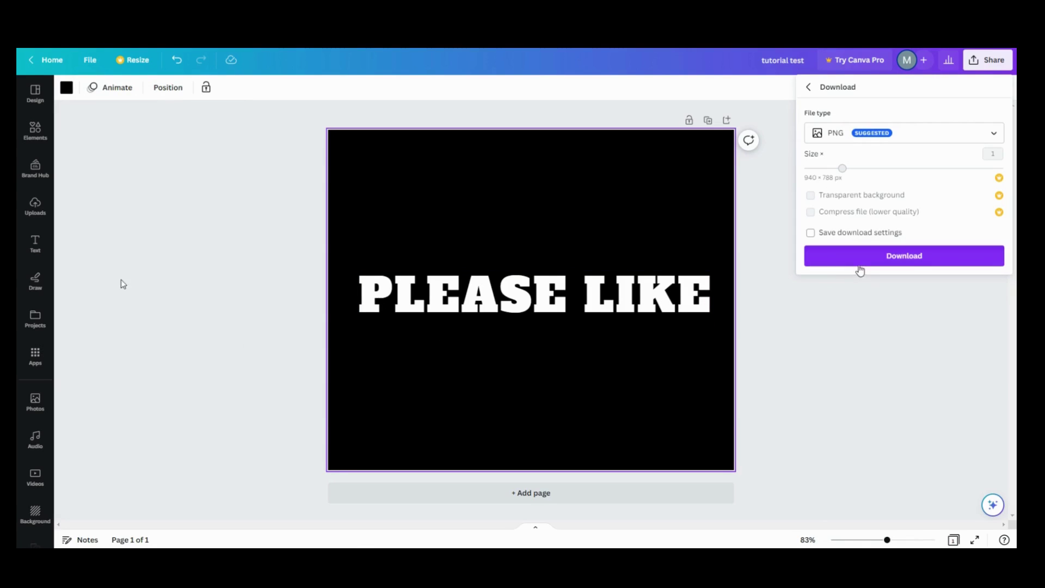
{"action": "left_click", "coordinate": [859, 265]}
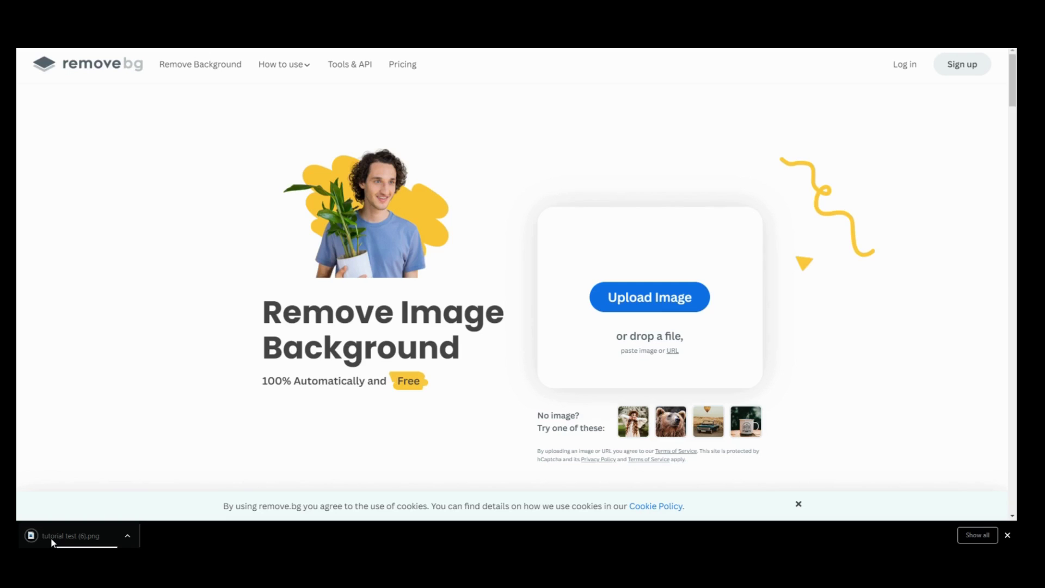
Upload the downloaded PNG to remove.bg and open its Erase/Restore editor.
{"action": "left_click_drag", "start_coordinate": [51, 537], "coordinate": [432, 409]}
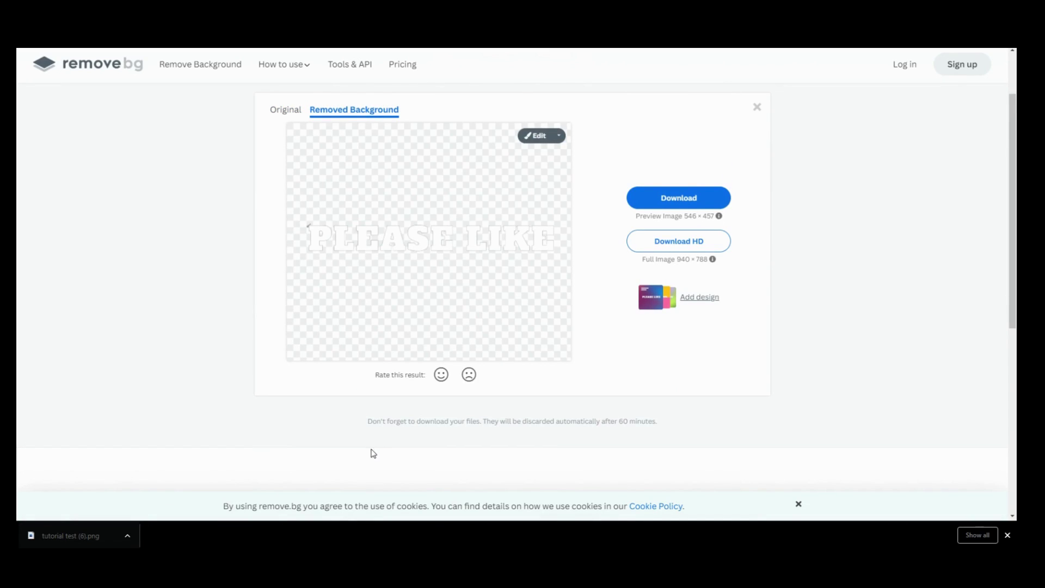
{"action": "left_click", "coordinate": [538, 136]}
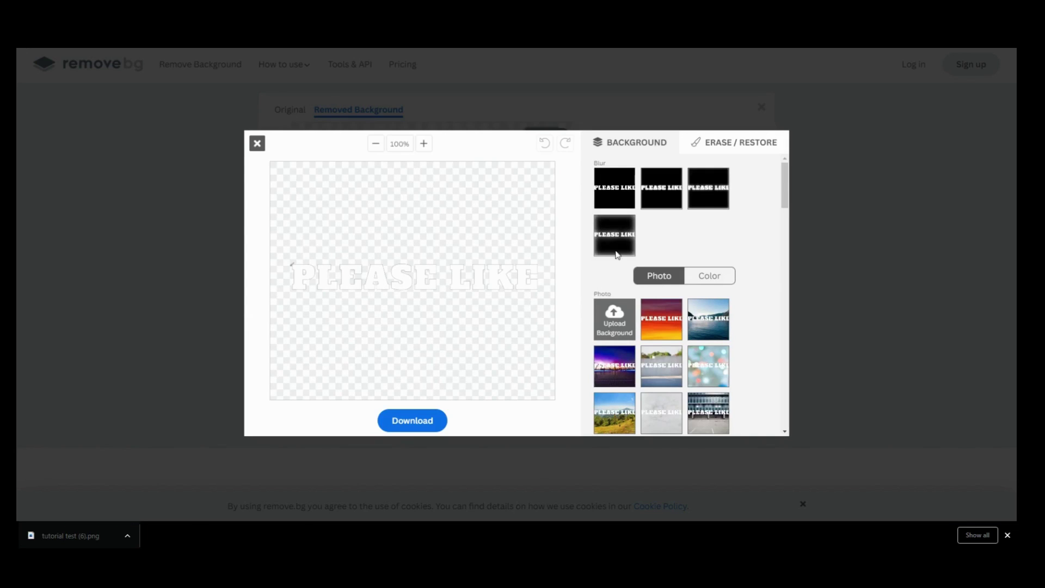
{"action": "left_click", "coordinate": [719, 152]}
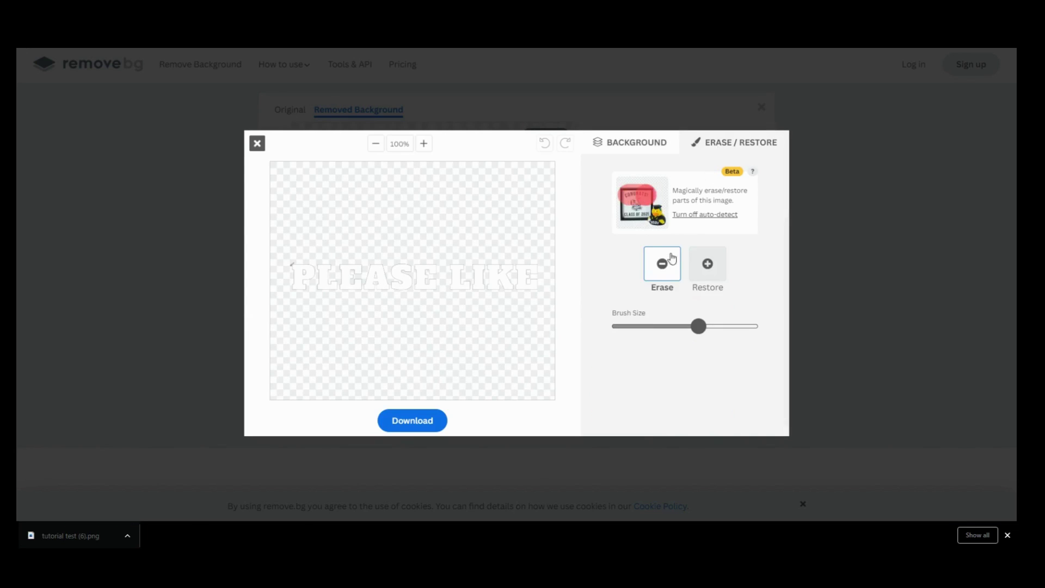
Paint with the Restore brush to bring back the black background across the image.
{"action": "left_click", "coordinate": [700, 277]}
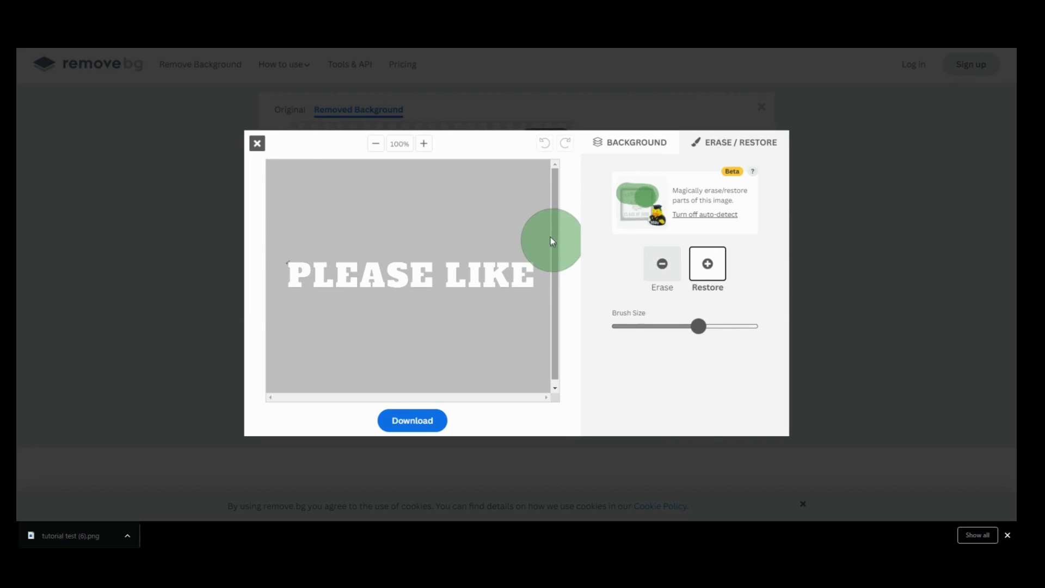
{"action": "mouse_move", "coordinate": [546, 231]}
{"action": "left_mouse_down"}
{"action": "mouse_move", "coordinate": [280, 192]}
{"action": "mouse_move", "coordinate": [326, 171]}
{"action": "mouse_move", "coordinate": [512, 176]}
{"action": "mouse_move", "coordinate": [547, 189]}
{"action": "mouse_move", "coordinate": [466, 213]}
{"action": "mouse_move", "coordinate": [274, 222]}
{"action": "mouse_move", "coordinate": [246, 245]}
{"action": "mouse_move", "coordinate": [246, 280]}
{"action": "mouse_move", "coordinate": [278, 315]}
{"action": "mouse_move", "coordinate": [412, 341]}
{"action": "mouse_move", "coordinate": [469, 343]}
{"action": "mouse_move", "coordinate": [526, 328]}
{"action": "mouse_move", "coordinate": [534, 354]}
{"action": "mouse_move", "coordinate": [520, 372]}
{"action": "mouse_move", "coordinate": [282, 362]}
{"action": "left_mouse_up"}
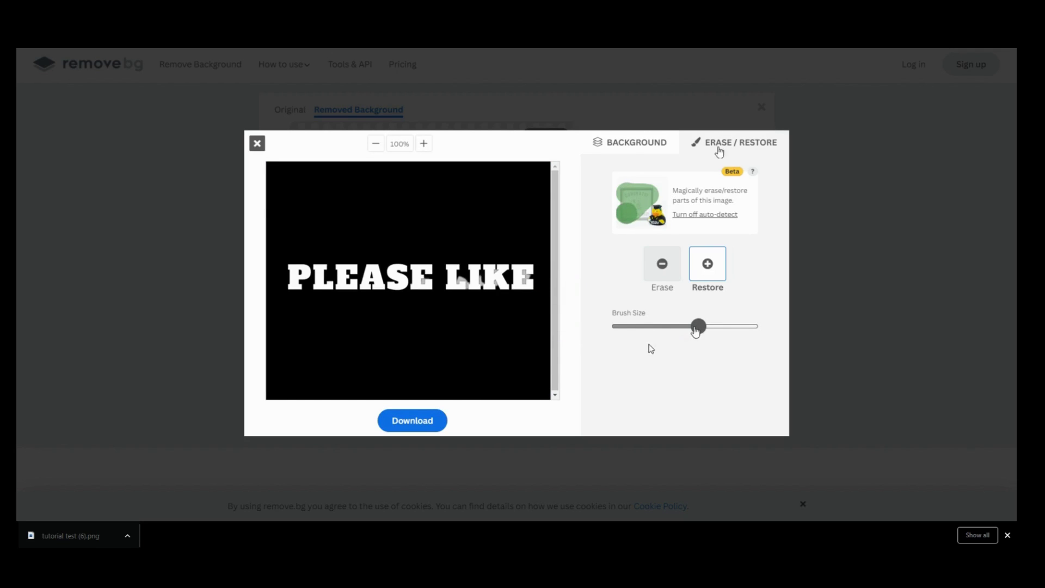
Zoom in on the lettering and shrink the restore brush.
{"action": "left_click", "coordinate": [424, 143]}
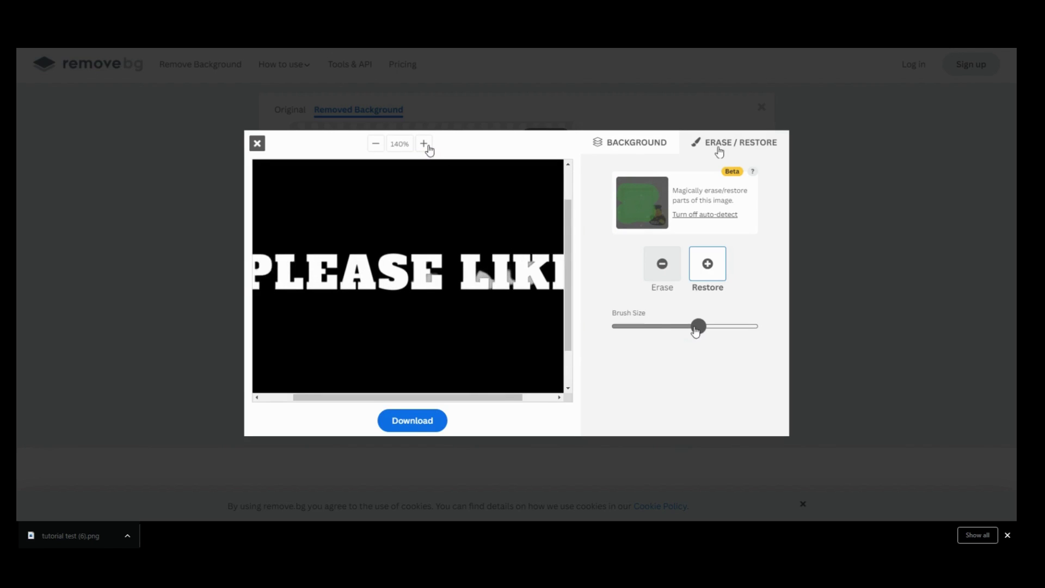
{"action": "left_click_drag", "start_coordinate": [698, 326], "coordinate": [634, 326]}
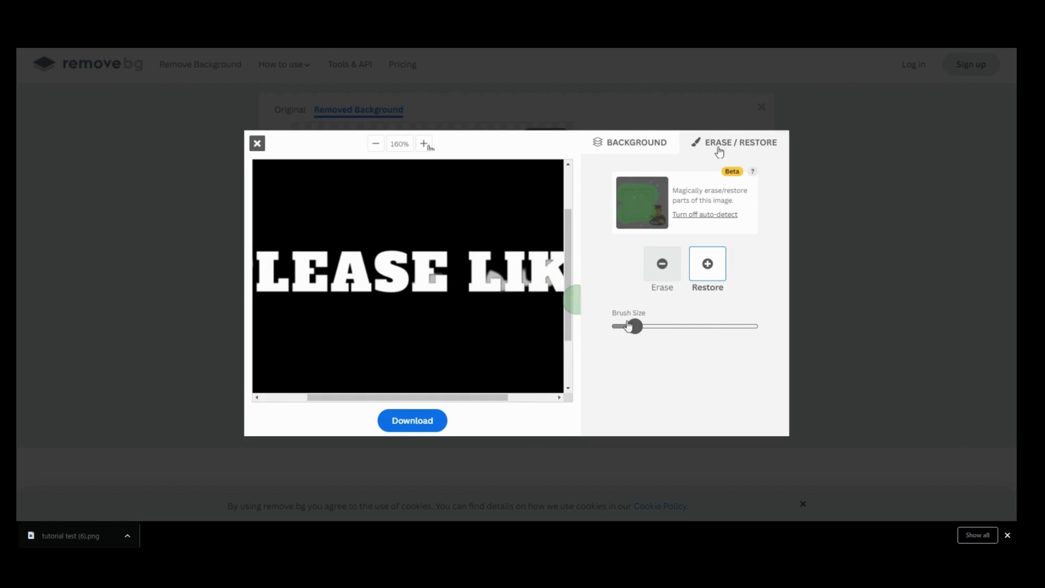
{"action": "left_click_drag", "start_coordinate": [634, 327], "coordinate": [621, 331]}
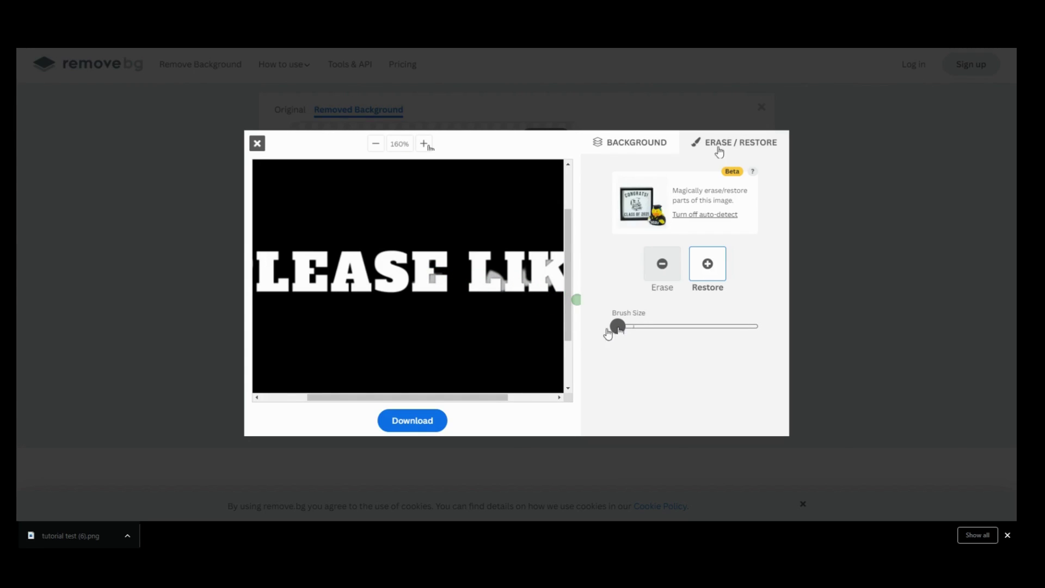
Restore the remaining transparent gaps around the K and the final E of LIKE.
{"action": "left_click", "coordinate": [436, 281]}
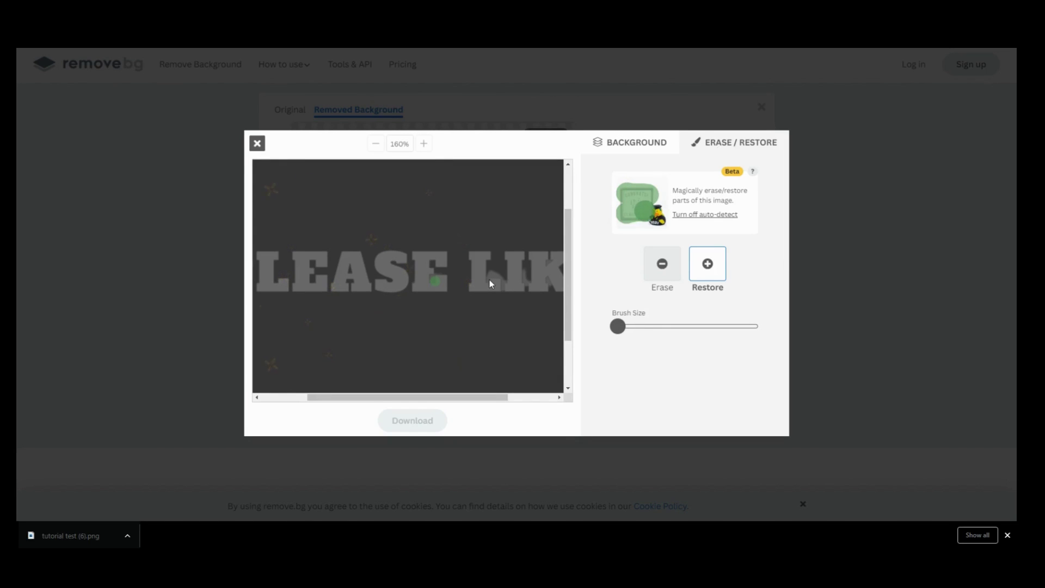
{"action": "left_click_drag", "start_coordinate": [498, 277], "coordinate": [508, 281]}
{"action": "left_click_drag", "start_coordinate": [491, 401], "coordinate": [512, 401]}
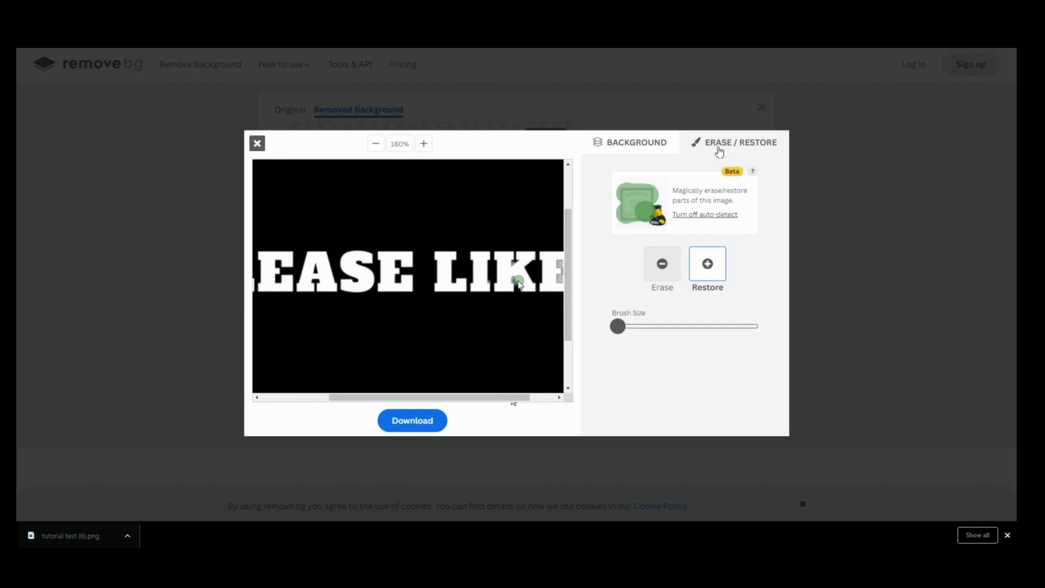
{"action": "left_click", "coordinate": [517, 281]}
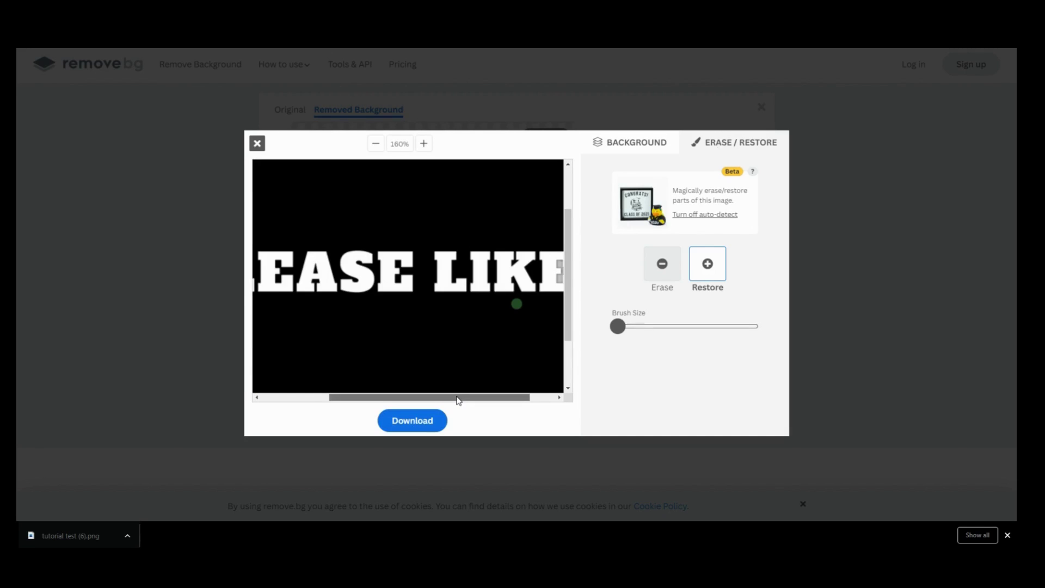
{"action": "left_click_drag", "start_coordinate": [459, 401], "coordinate": [483, 401]}
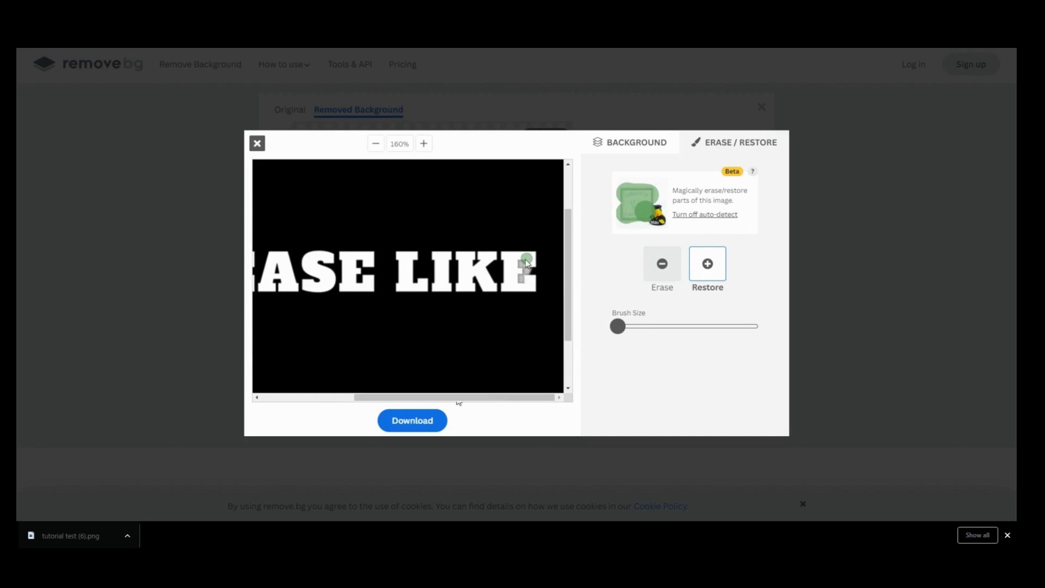
{"action": "left_click_drag", "start_coordinate": [526, 263], "coordinate": [527, 278]}
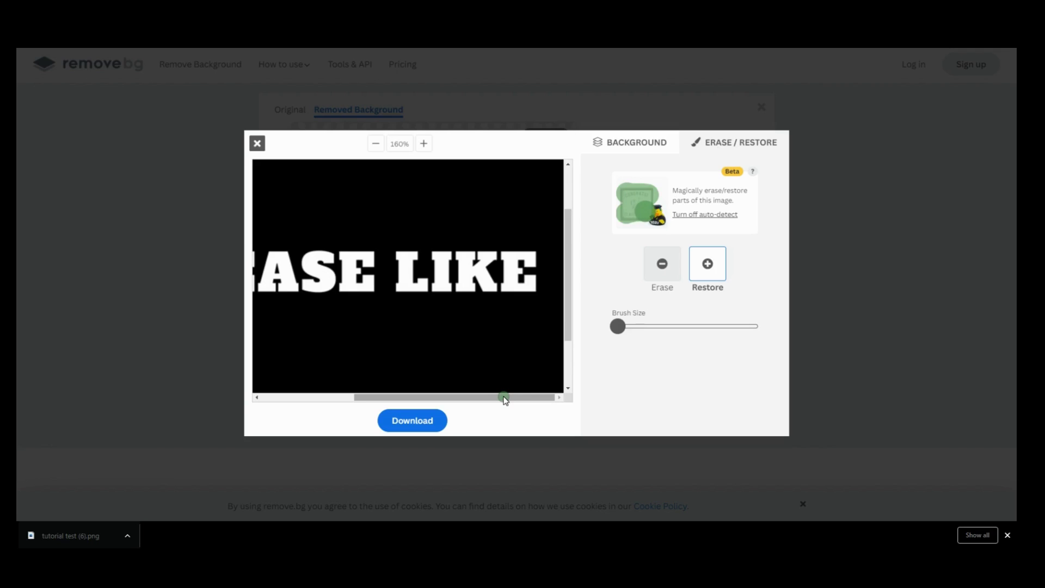
Zoom back out, erase around the final E with a larger brush, and start the download.
{"action": "left_click", "coordinate": [375, 145]}
{"action": "left_click", "coordinate": [375, 145]}
{"action": "left_click", "coordinate": [375, 145]}
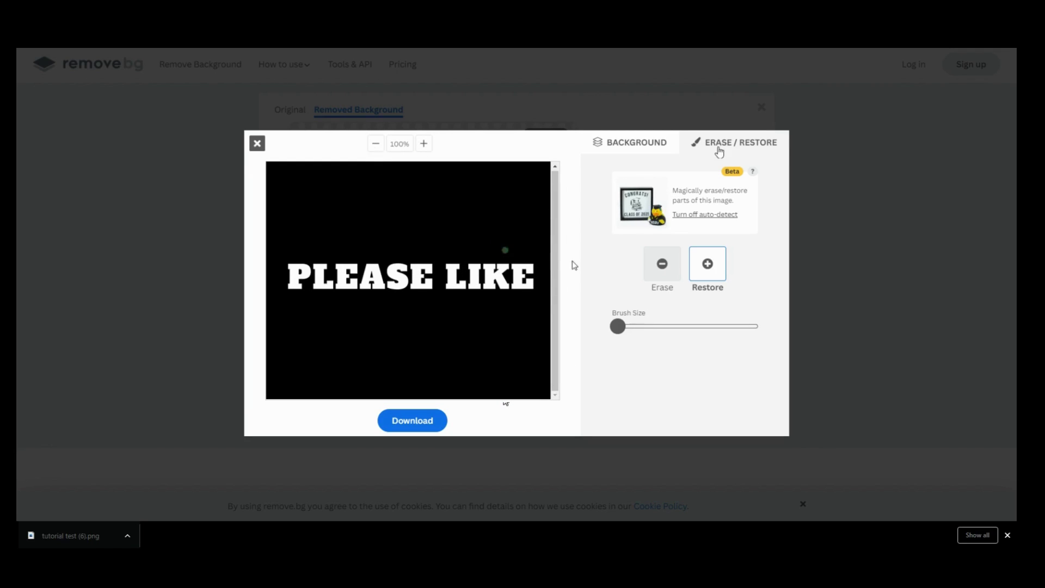
{"action": "left_click", "coordinate": [678, 278]}
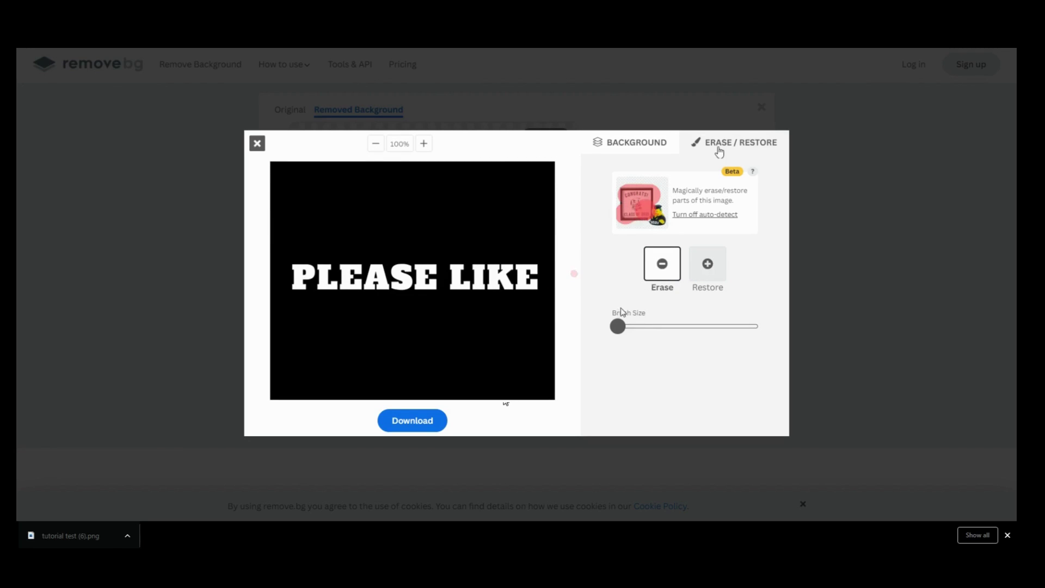
{"action": "left_click_drag", "start_coordinate": [617, 326], "coordinate": [656, 327]}
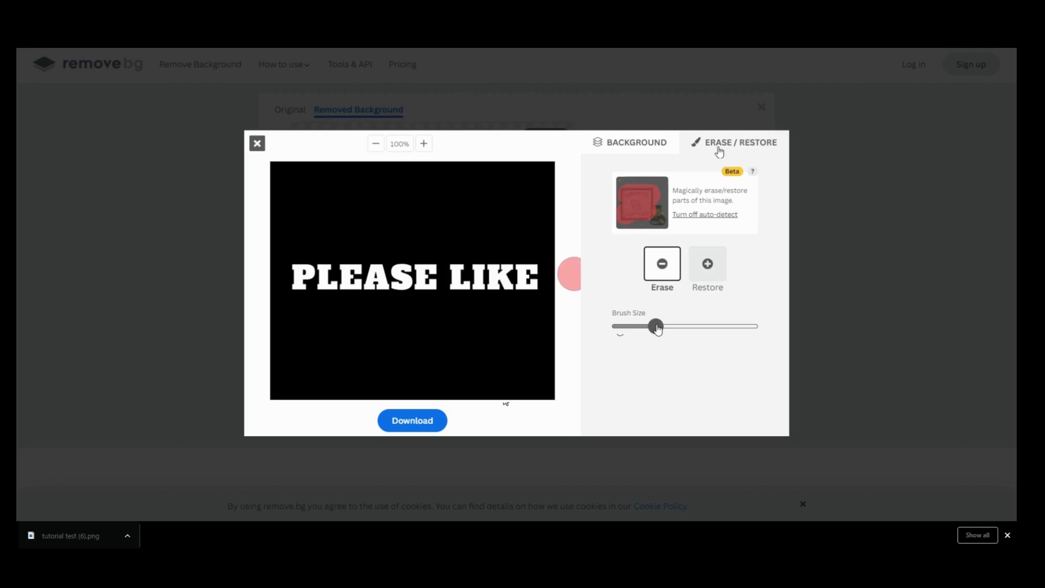
{"action": "mouse_move", "coordinate": [540, 286]}
{"action": "left_mouse_down"}
{"action": "mouse_move", "coordinate": [524, 285]}
{"action": "mouse_move", "coordinate": [531, 272]}
{"action": "mouse_move", "coordinate": [300, 274]}
{"action": "left_mouse_up"}
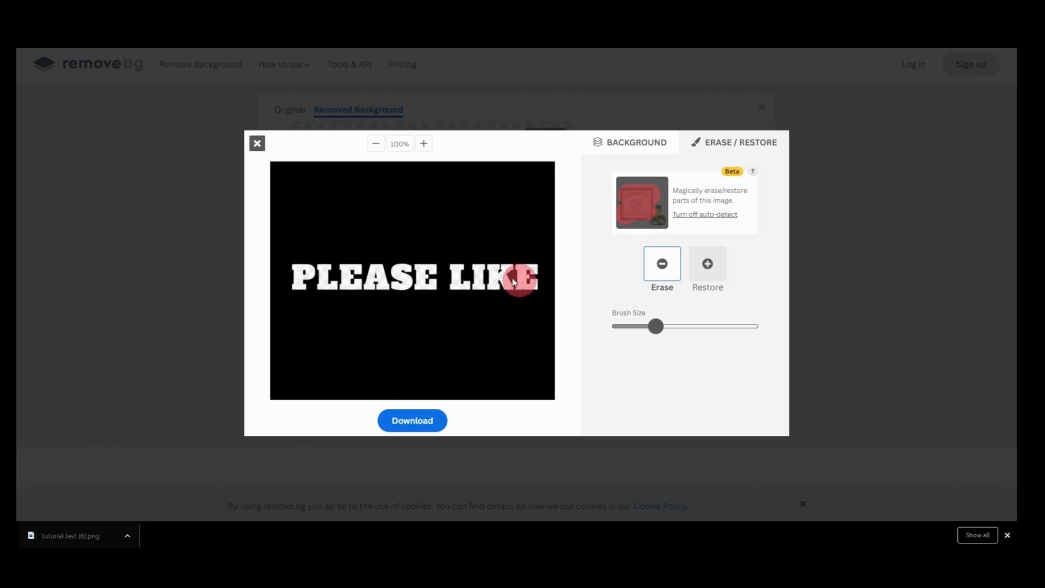
{"action": "left_click", "coordinate": [414, 422]}
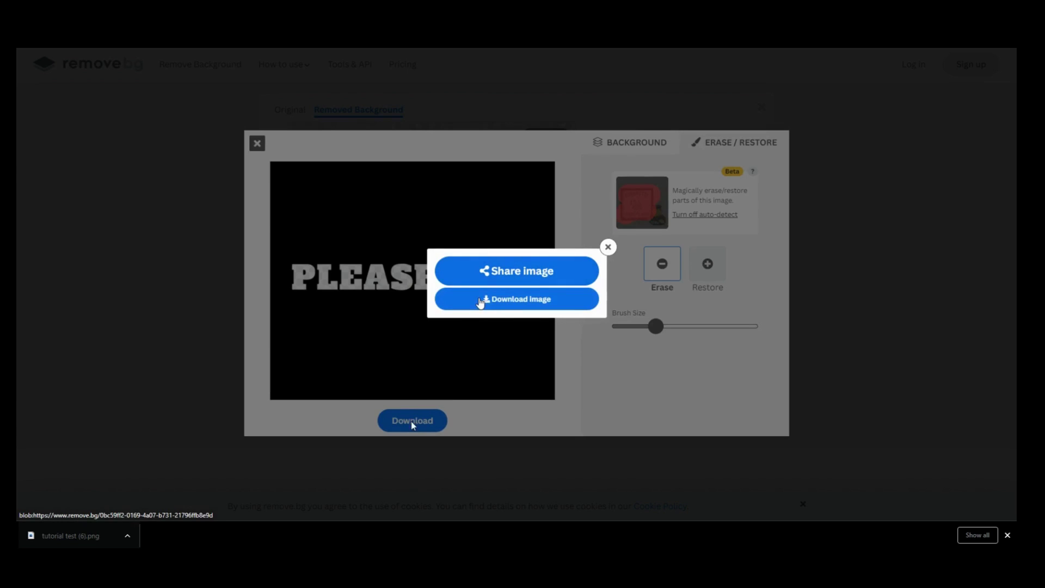
Download the edited image from remove.bg as a new PNG.
{"action": "left_click", "coordinate": [480, 301]}
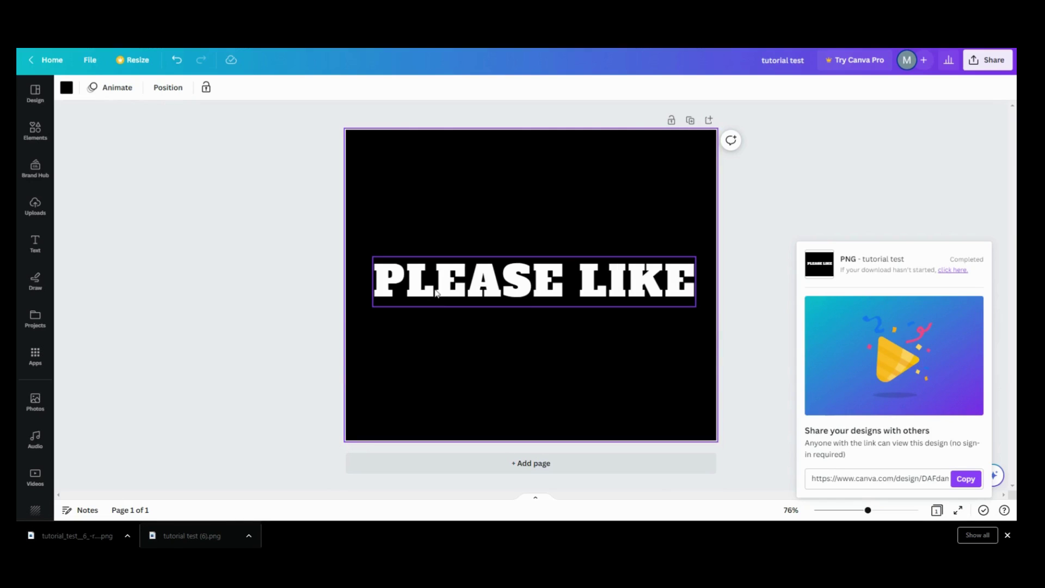
Stretch the uploaded PLEASE LIKE image by its corner and side handles to span most of the page.
{"action": "left_click", "coordinate": [436, 293]}
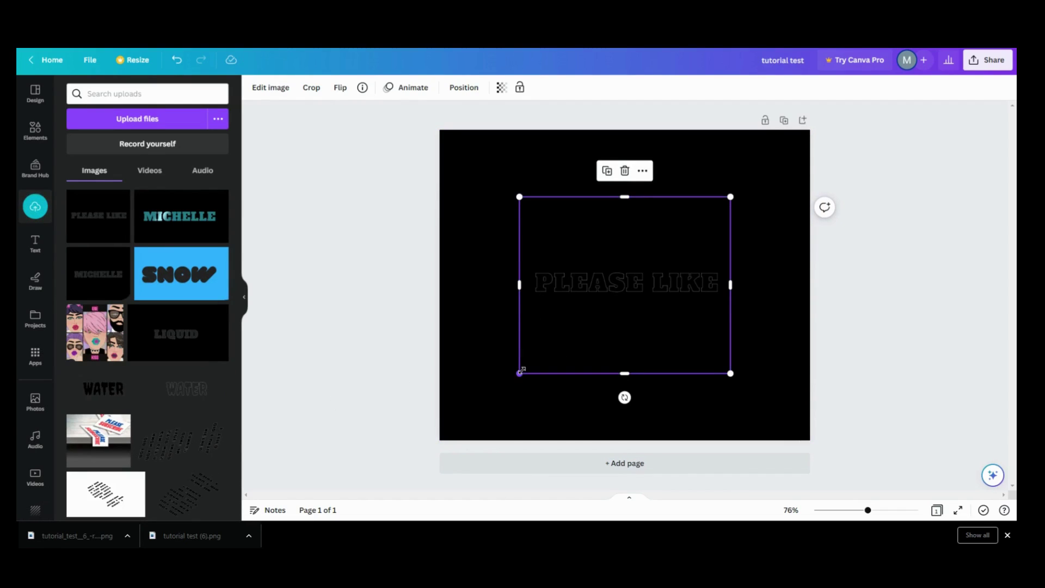
{"action": "left_click_drag", "start_coordinate": [519, 373], "coordinate": [500, 389]}
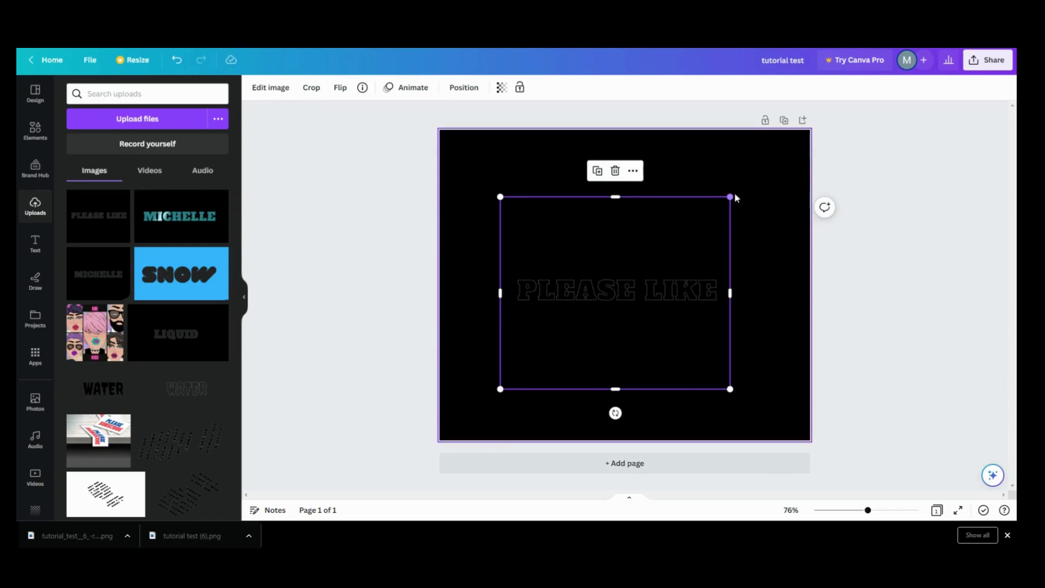
{"action": "left_click_drag", "start_coordinate": [735, 198], "coordinate": [752, 184]}
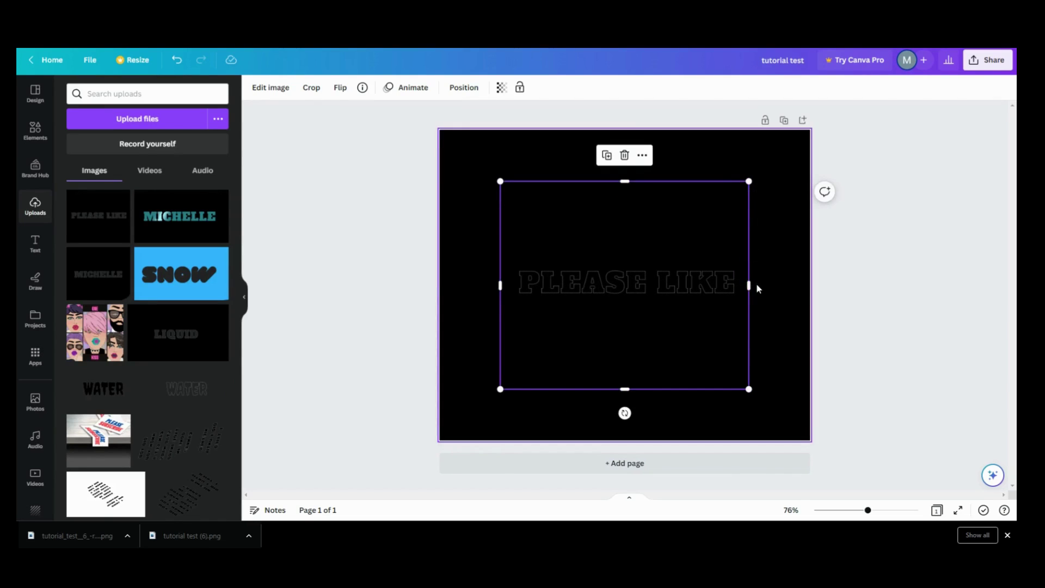
{"action": "left_click_drag", "start_coordinate": [749, 286], "coordinate": [814, 284]}
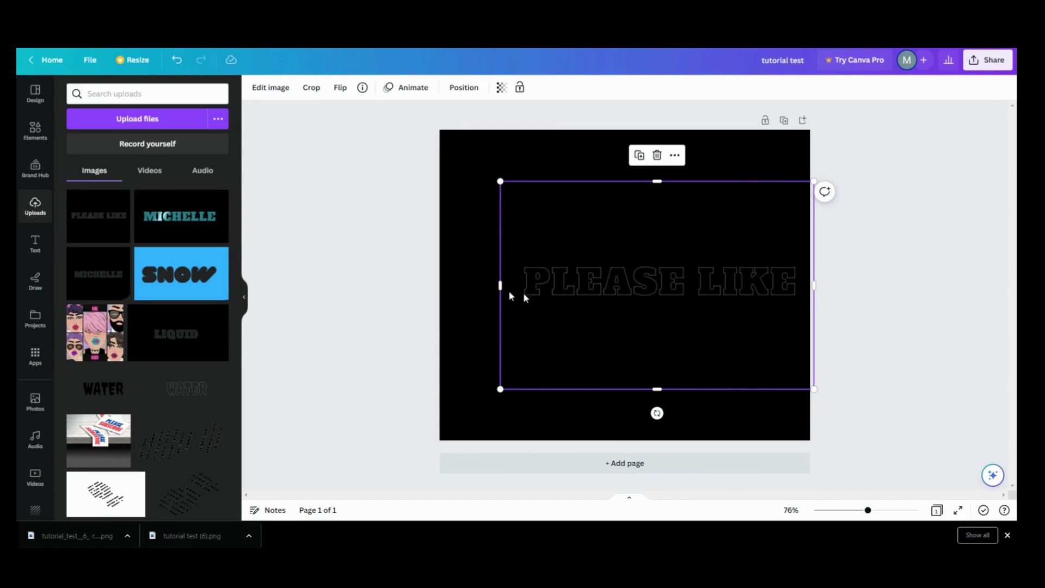
{"action": "left_click_drag", "start_coordinate": [500, 285], "coordinate": [489, 285]}
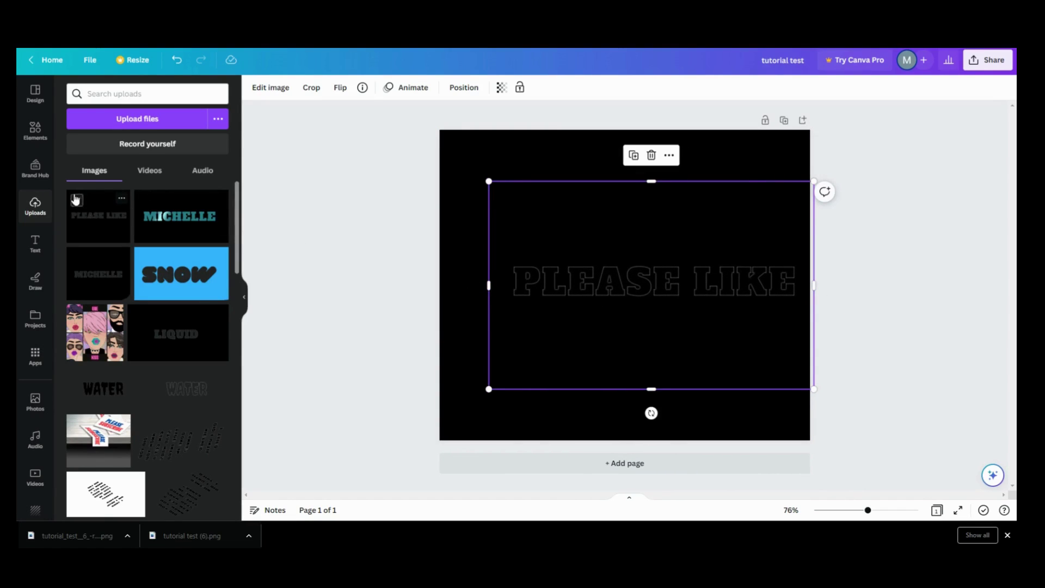
Add the Glowing Dynamic Blue Arch Shape from recently used Elements to the page.
{"action": "left_click", "coordinate": [34, 132]}
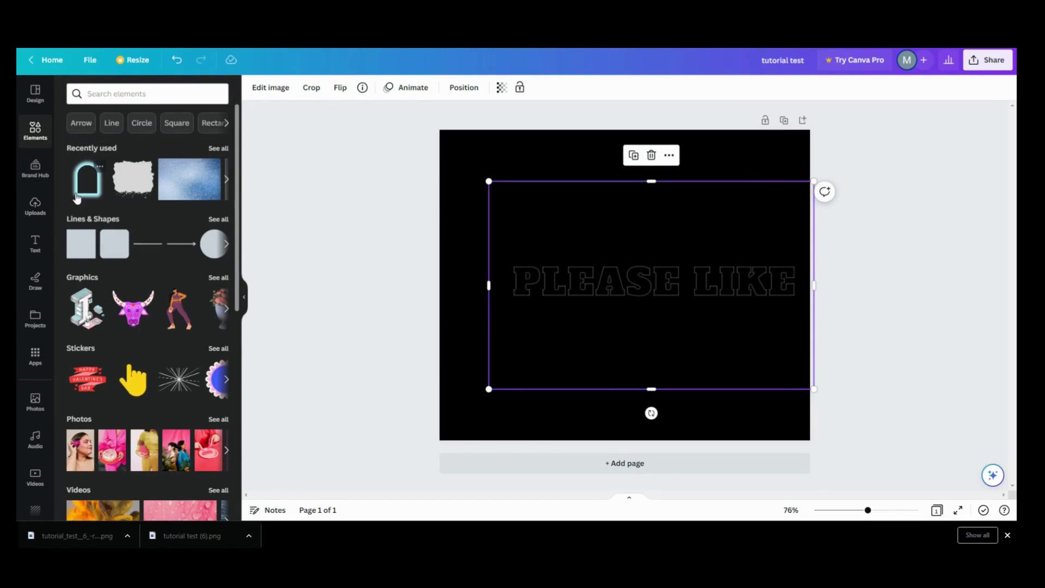
{"action": "left_click", "coordinate": [99, 169]}
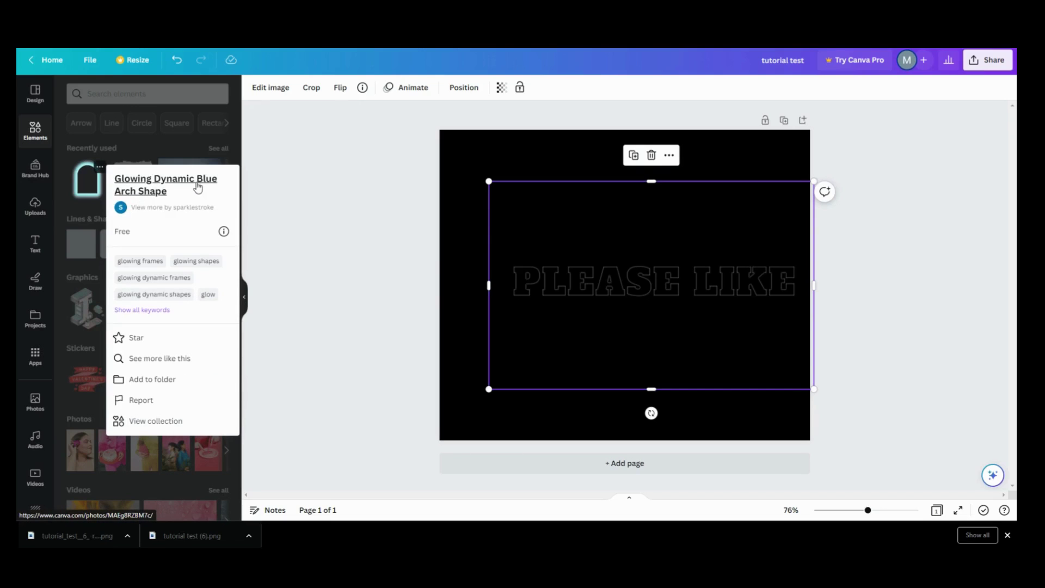
{"action": "key", "text": "Escape"}
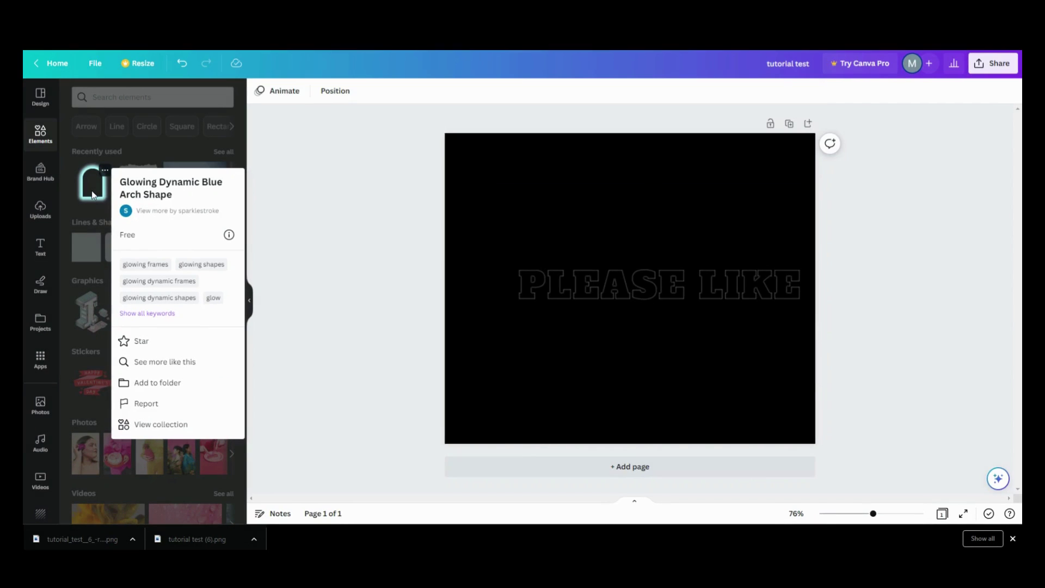
{"action": "key", "text": "Escape"}
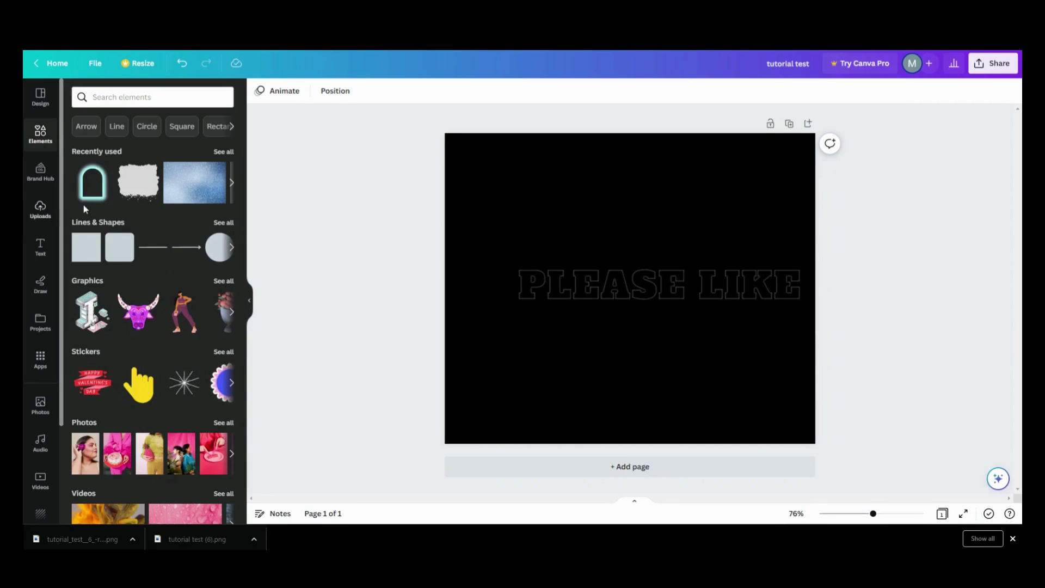
{"action": "left_click", "coordinate": [85, 191]}
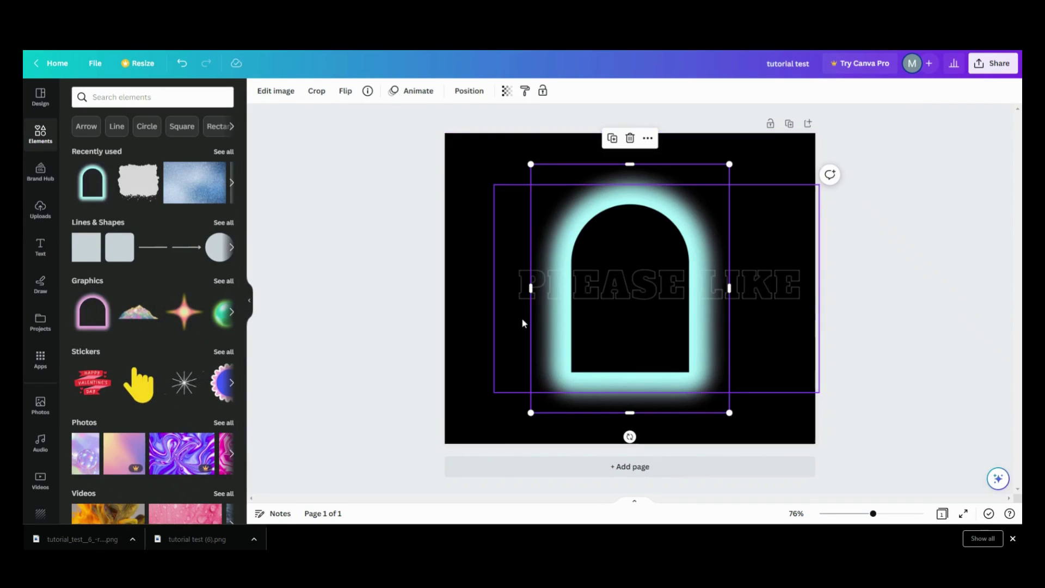
Crop the arch down to a narrow glowing strip from its left side.
{"action": "left_click", "coordinate": [316, 93]}
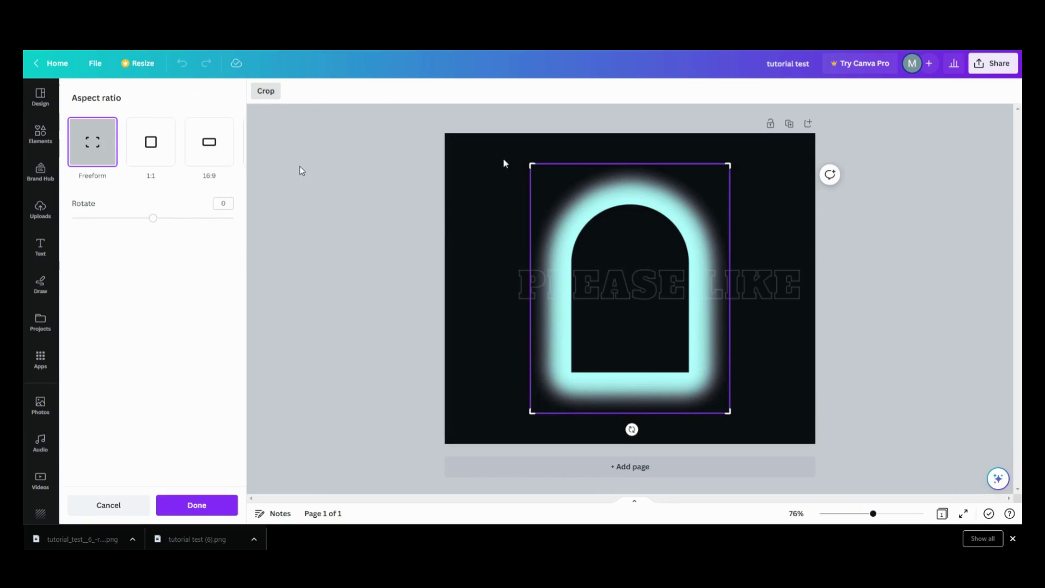
{"action": "left_click_drag", "start_coordinate": [523, 161], "coordinate": [514, 265]}
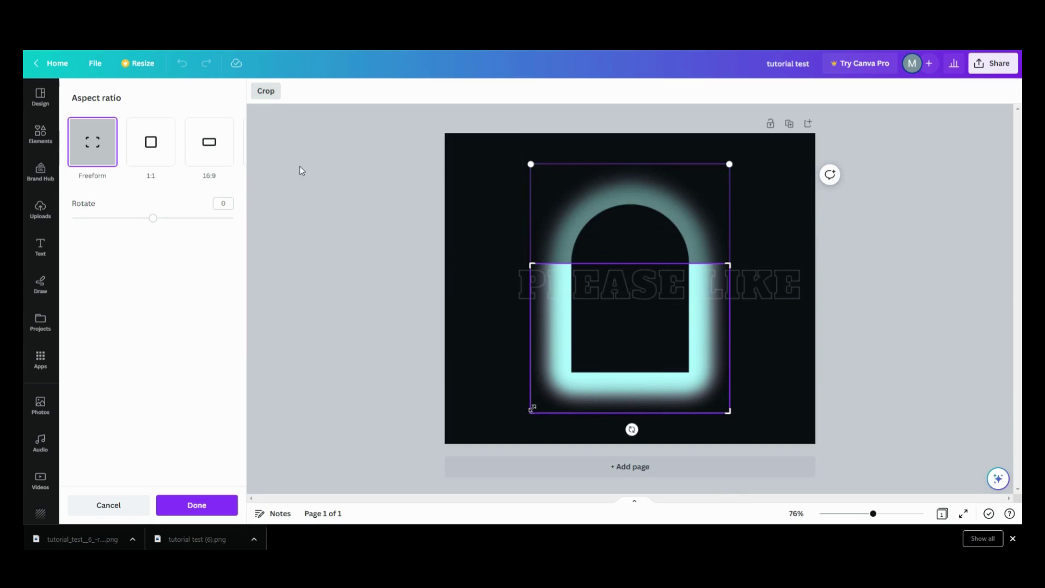
{"action": "left_click_drag", "start_coordinate": [531, 409], "coordinate": [522, 370]}
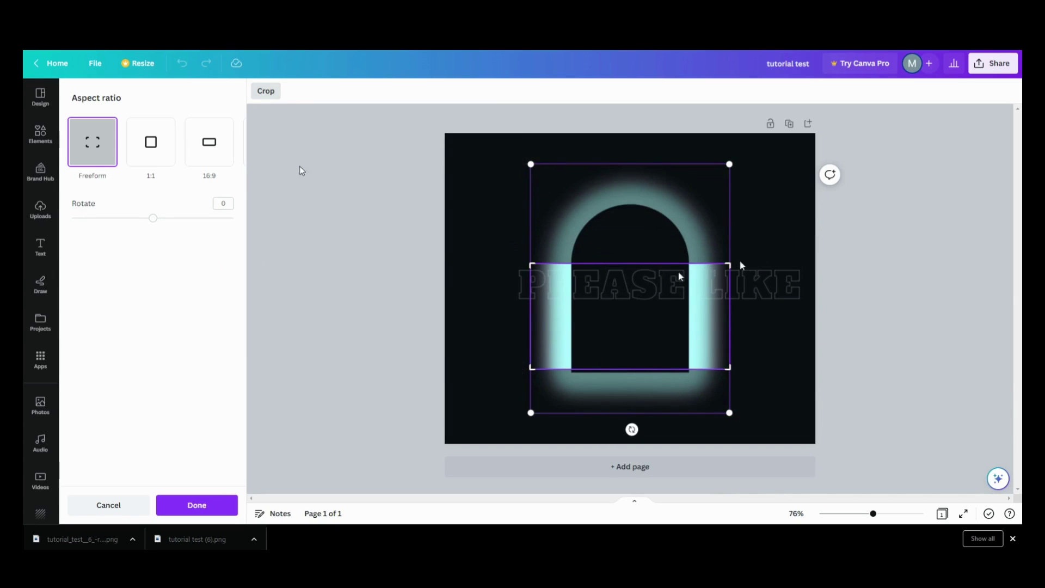
{"action": "left_click_drag", "start_coordinate": [729, 265], "coordinate": [572, 262]}
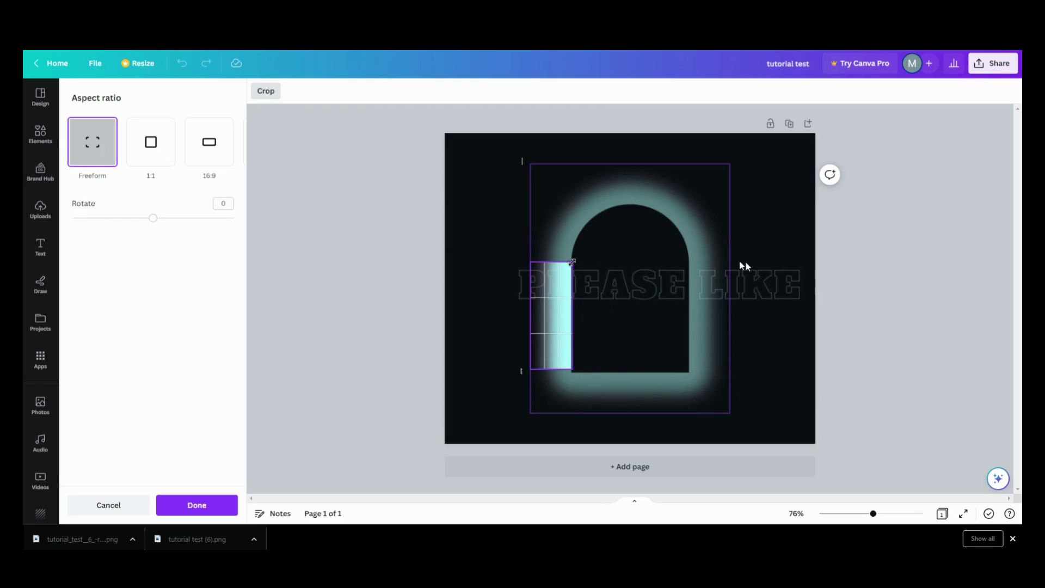
{"action": "left_click", "coordinate": [488, 345]}
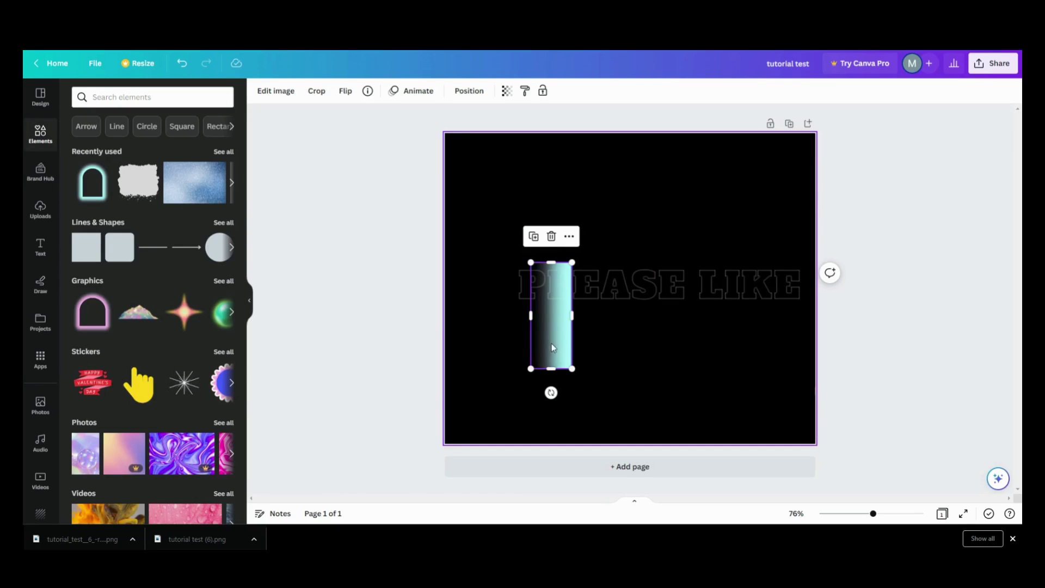
Move the strip beside 'PLEASE', then duplicate it and flip the copy horizontally.
{"action": "left_click_drag", "start_coordinate": [552, 346], "coordinate": [512, 363]}
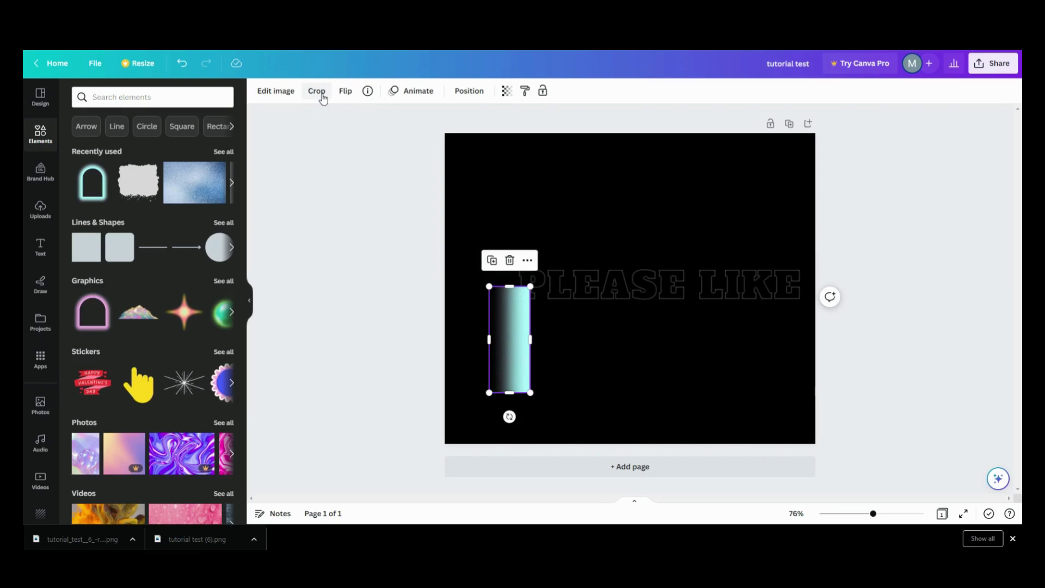
{"action": "left_click", "coordinate": [494, 262]}
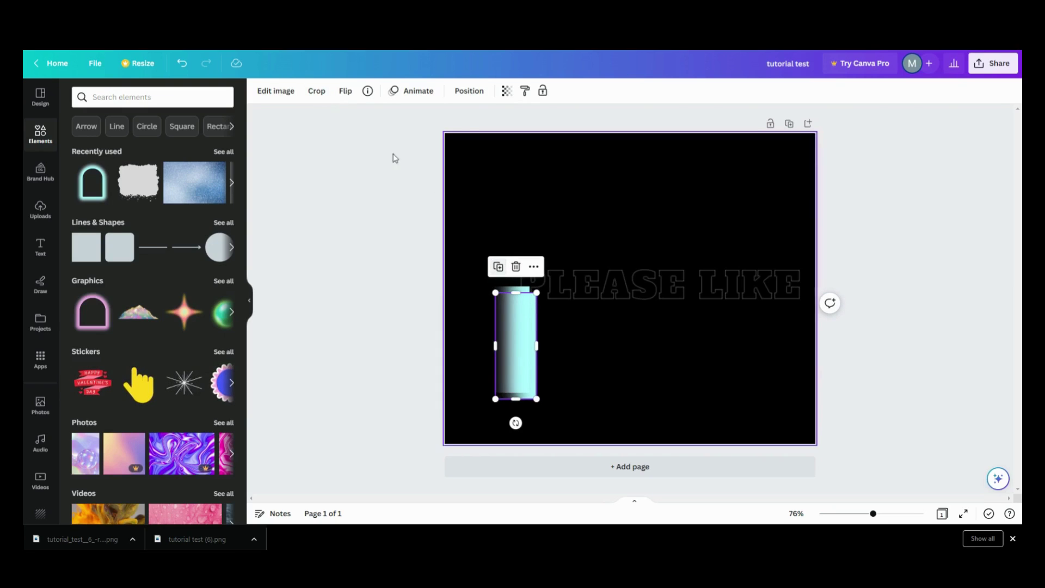
{"action": "left_click", "coordinate": [347, 91]}
{"action": "left_click", "coordinate": [360, 127]}
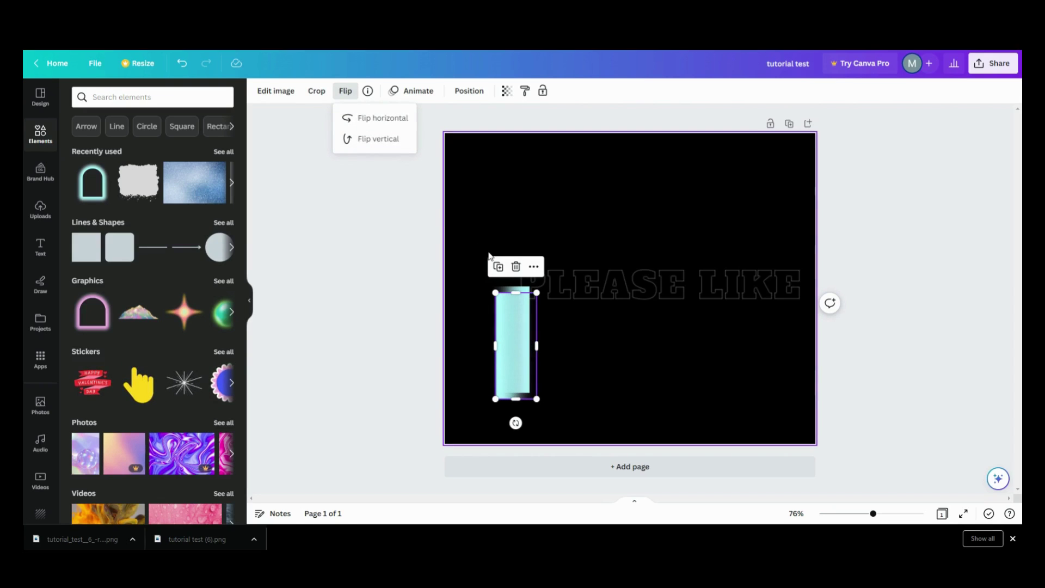
Place the mirrored copy against the original strip to form one glowing bar.
{"action": "left_click_drag", "start_coordinate": [516, 345], "coordinate": [552, 335]}
{"action": "left_click", "coordinate": [442, 383]}
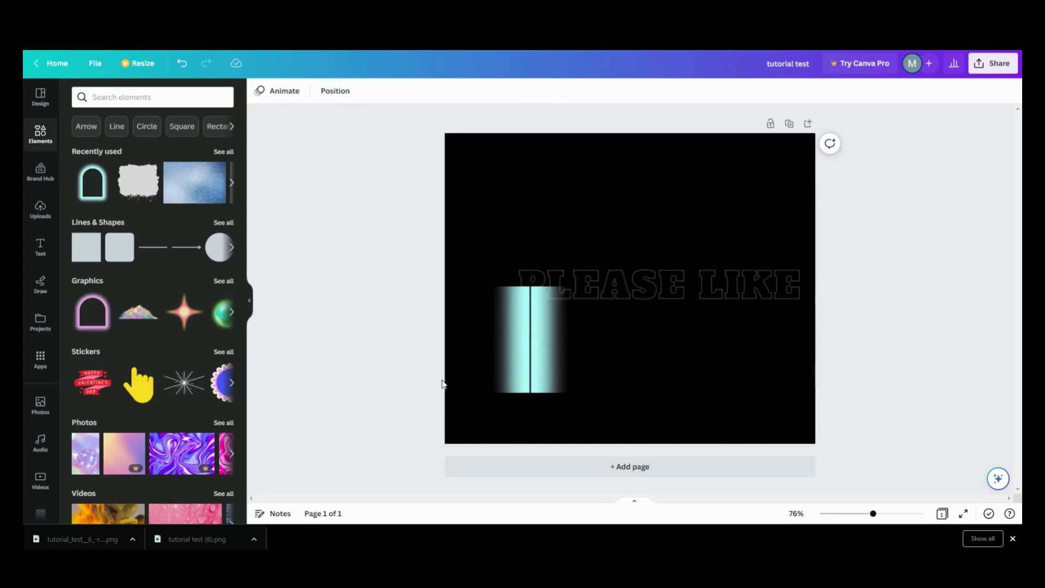
{"action": "left_click", "coordinate": [542, 369]}
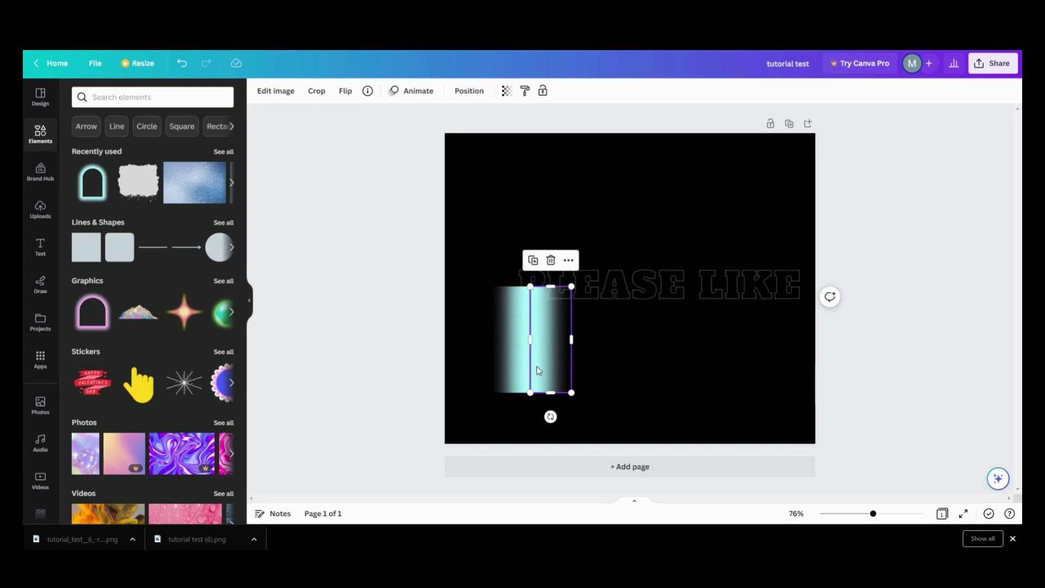
{"action": "left_click_drag", "start_coordinate": [537, 367], "coordinate": [536, 367]}
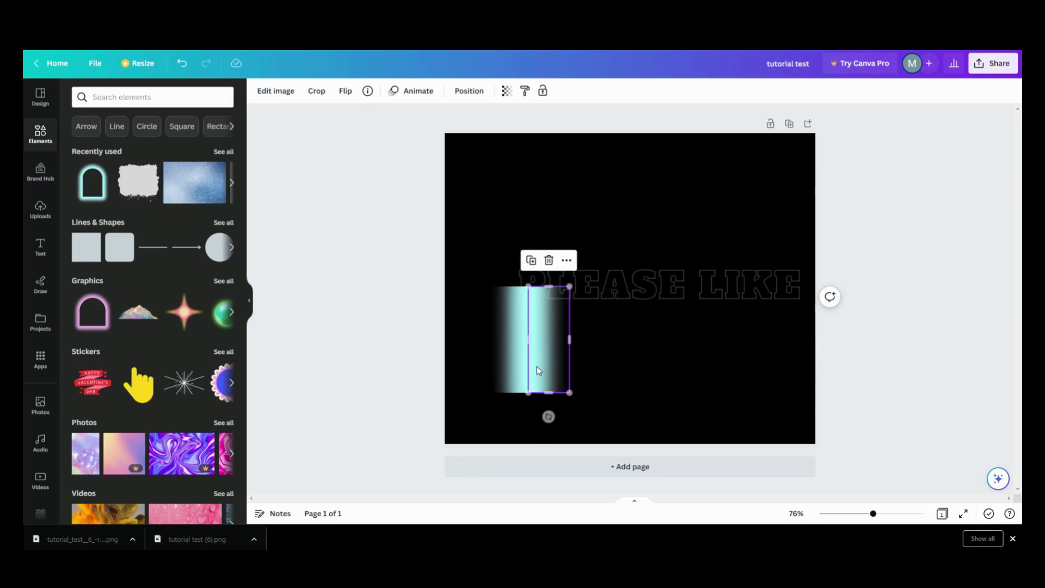
Select both strips with the text and move them together up the page.
{"action": "left_click_drag", "start_coordinate": [471, 287], "coordinate": [562, 393]}
{"action": "left_click_drag", "start_coordinate": [651, 308], "coordinate": [717, 230]}
{"action": "left_click", "coordinate": [451, 308]}
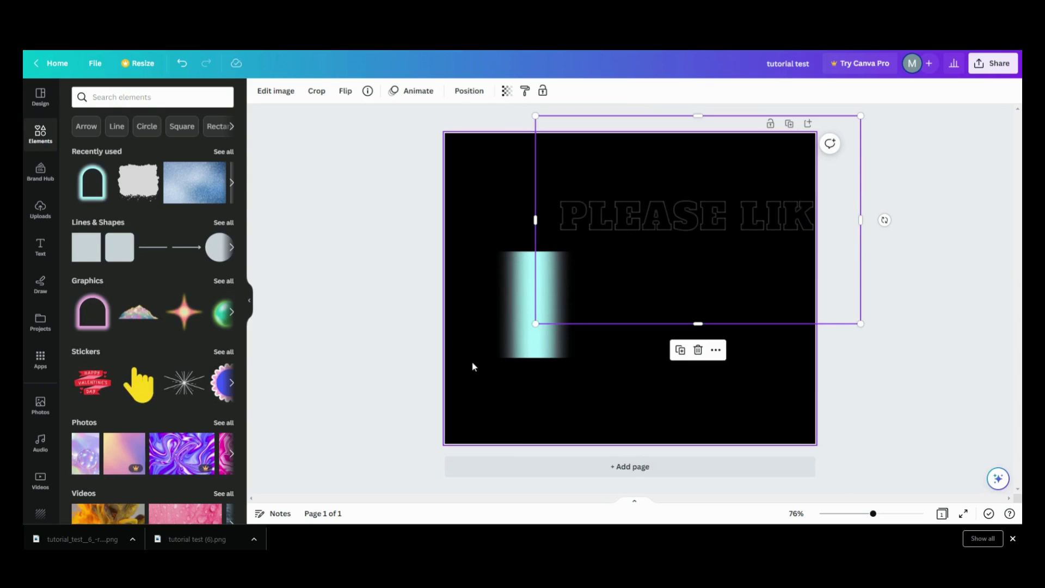
Group the two glowing strips into one shimmer bar and shift PLEASE LIKE right and lower.
{"action": "left_click_drag", "start_coordinate": [472, 361], "coordinate": [551, 356]}
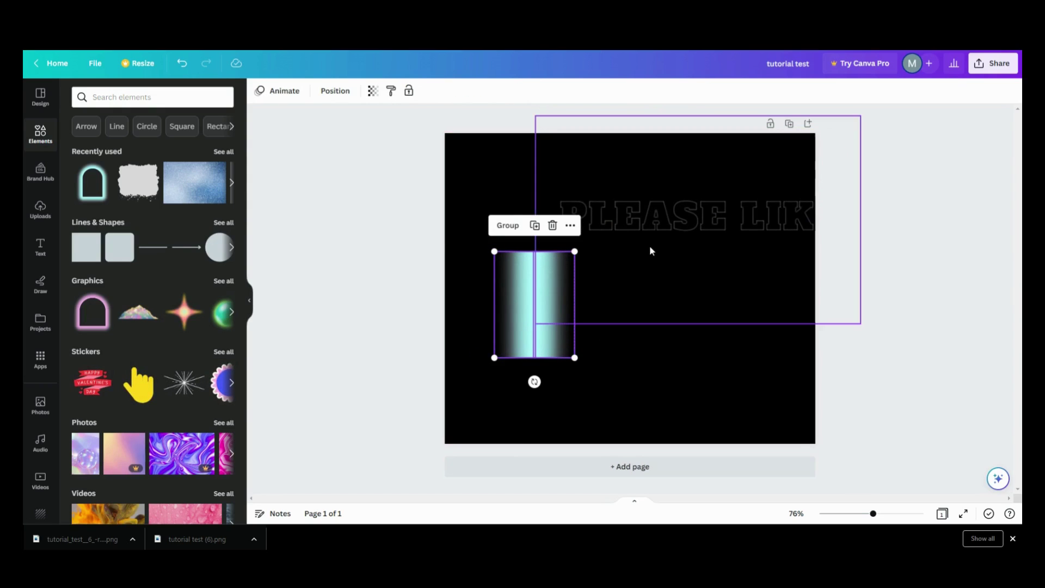
{"action": "left_click_drag", "start_coordinate": [648, 234], "coordinate": [720, 259]}
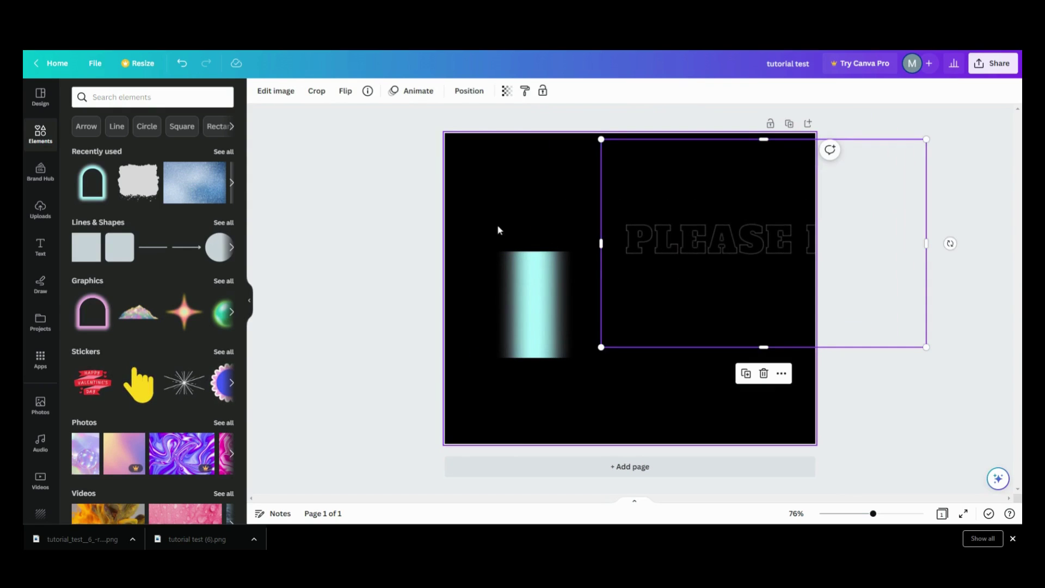
{"action": "left_click", "coordinate": [542, 287]}
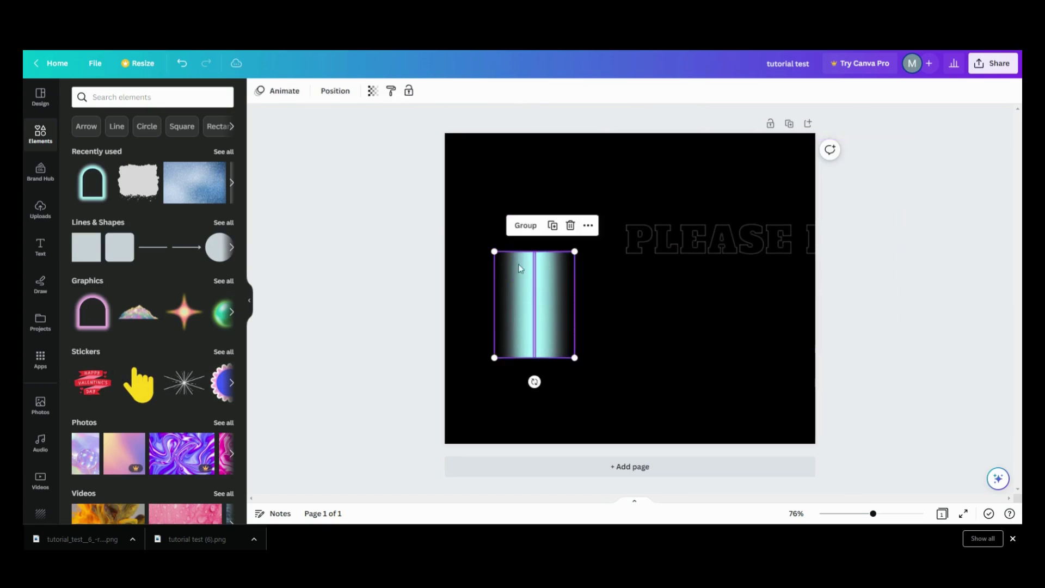
{"action": "left_click", "coordinate": [501, 225]}
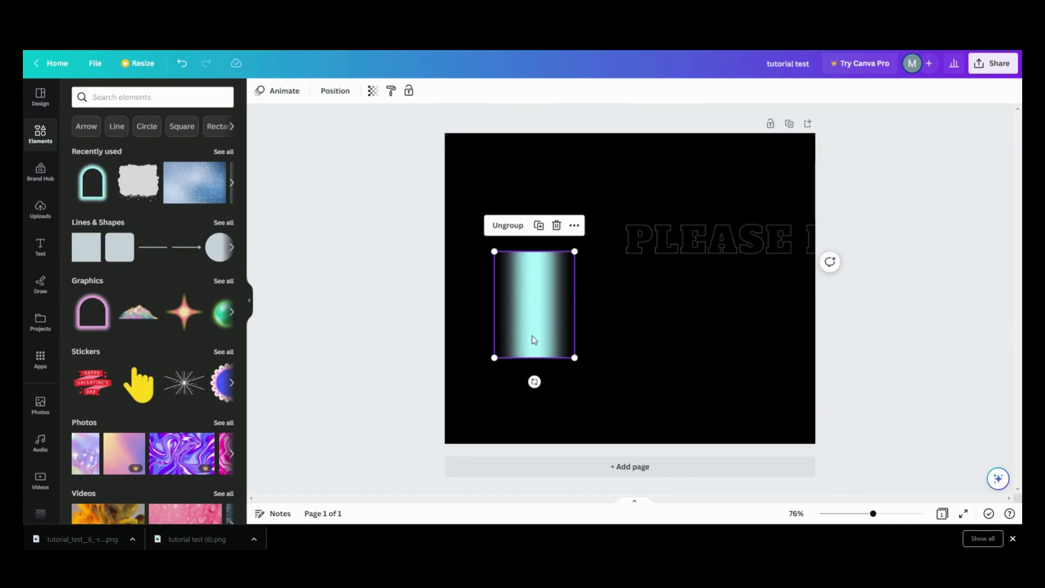
{"action": "left_click_drag", "start_coordinate": [648, 252], "coordinate": [620, 314]}
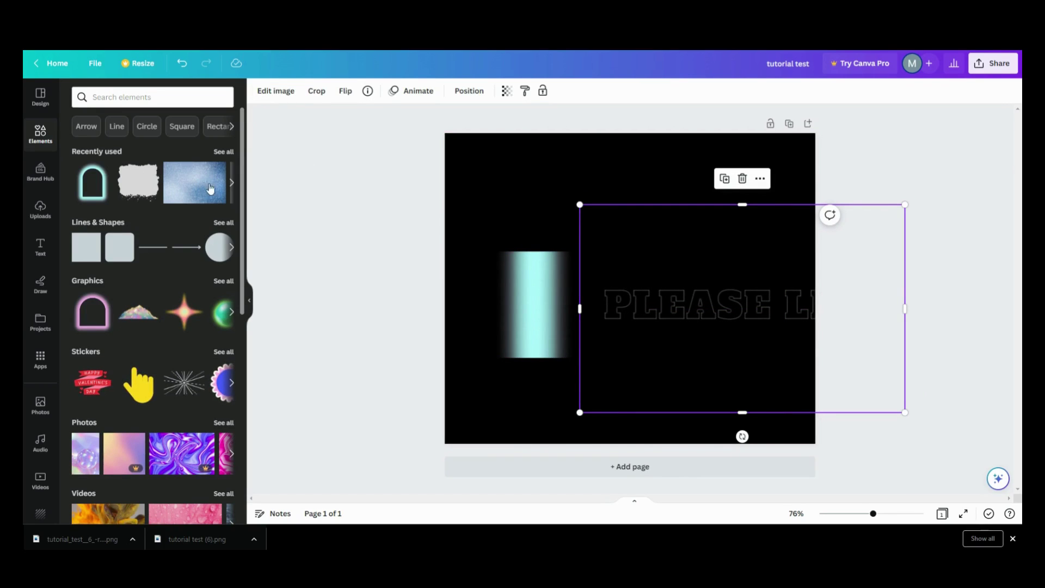
Add a grey Square shape from Elements' Lines & Shapes beside the glowing bar.
{"action": "left_click", "coordinate": [269, 97]}
{"action": "left_click", "coordinate": [272, 93]}
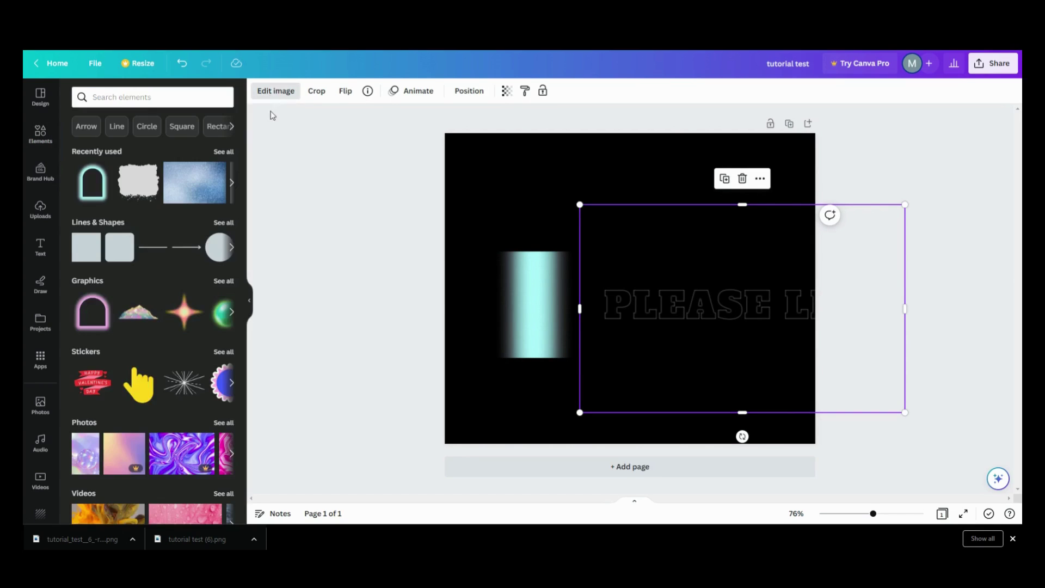
{"action": "left_click", "coordinate": [185, 127]}
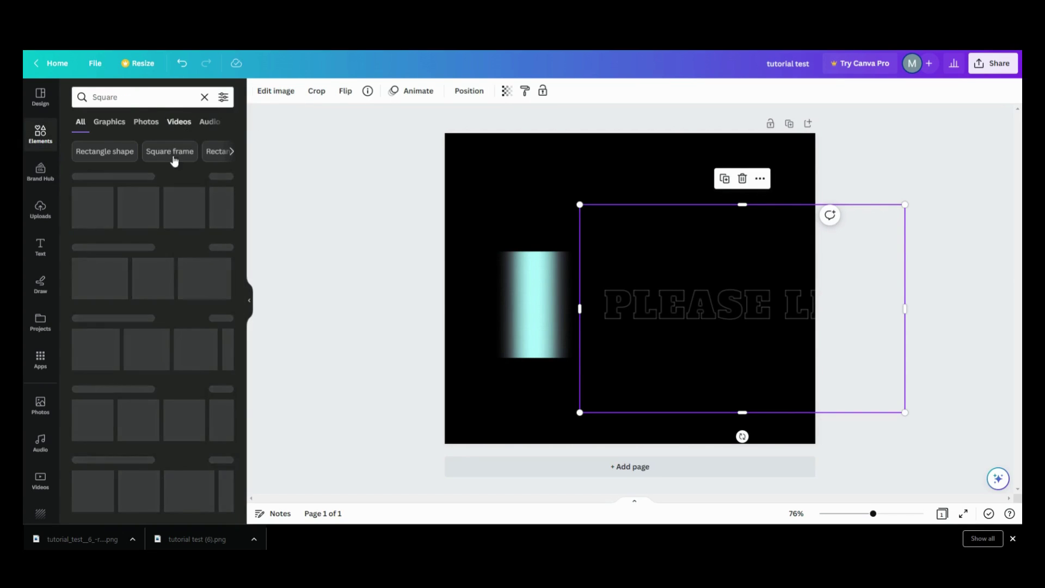
{"action": "left_click", "coordinate": [92, 196]}
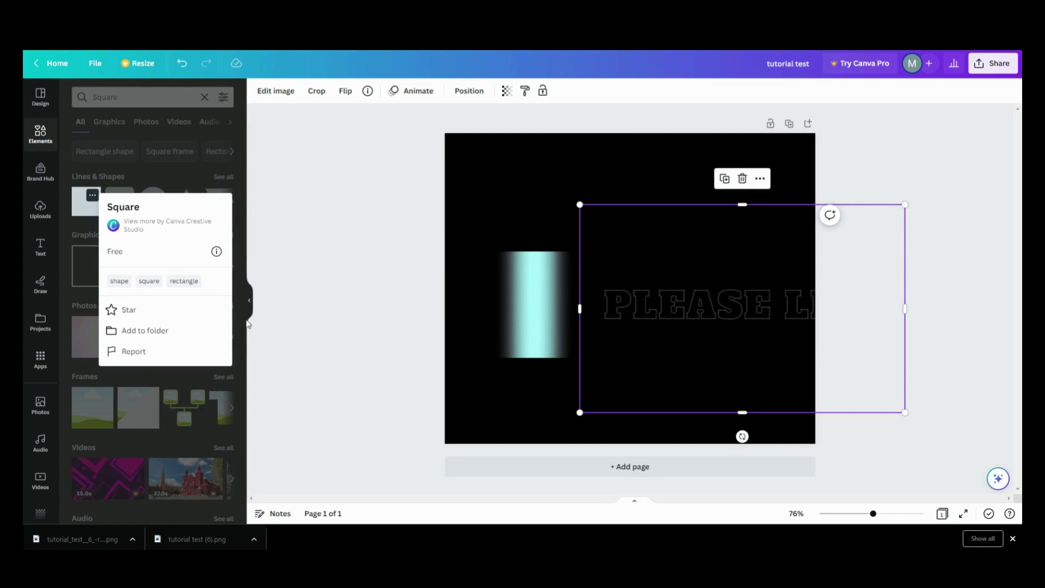
{"action": "left_click", "coordinate": [85, 211]}
{"action": "left_click", "coordinate": [85, 211]}
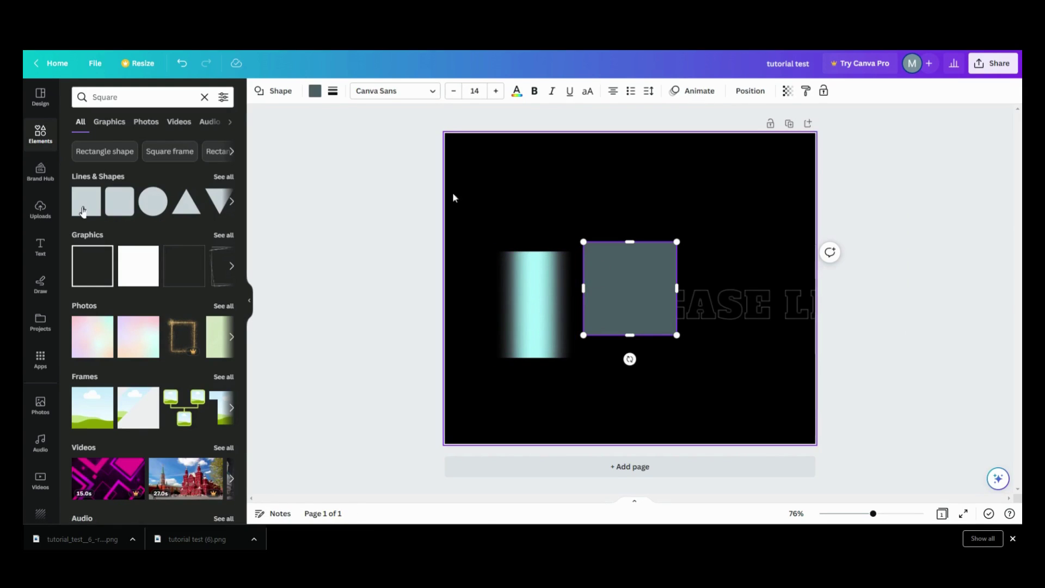
Fill the square with teal #169DA4, sampled from the bar's cyan and darkened.
{"action": "left_click", "coordinate": [312, 100]}
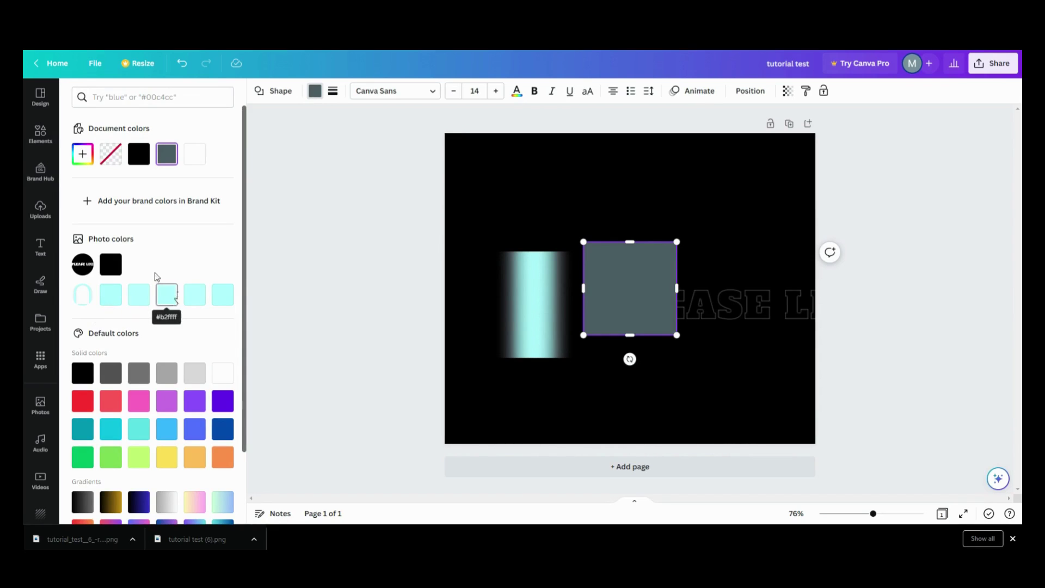
{"action": "left_click", "coordinate": [84, 159]}
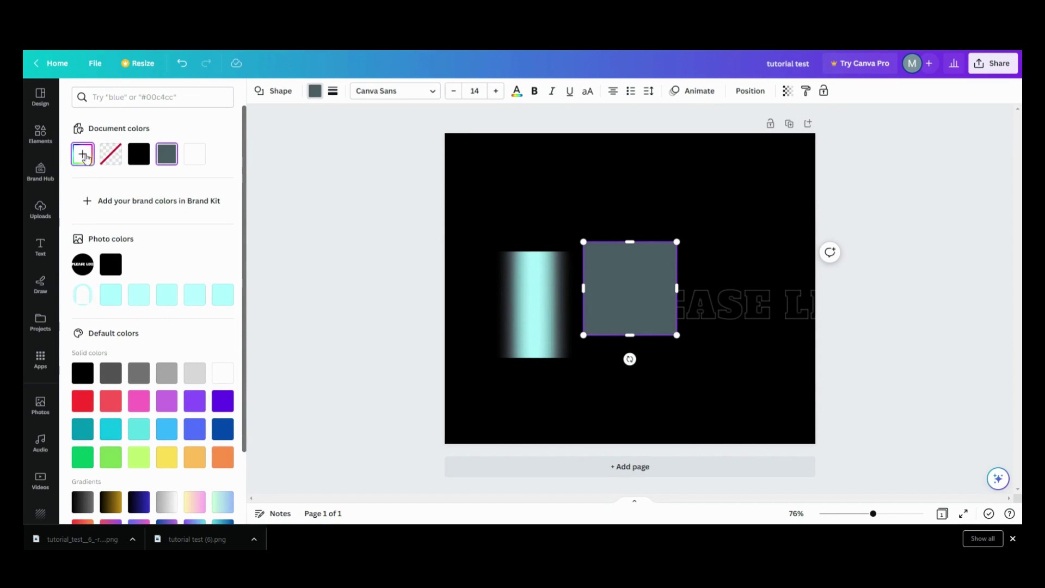
{"action": "left_click", "coordinate": [215, 286]}
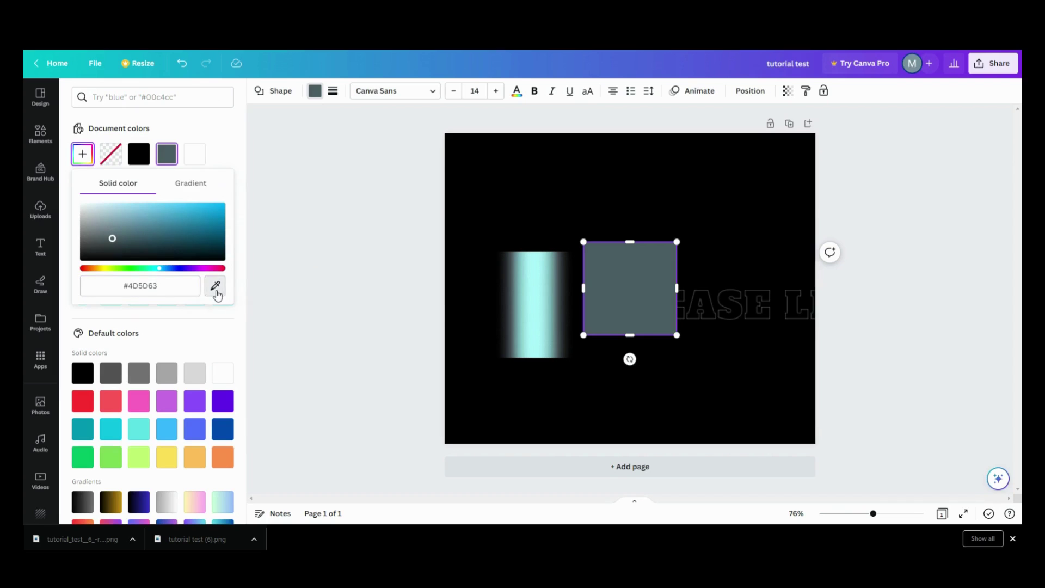
{"action": "left_click", "coordinate": [538, 275]}
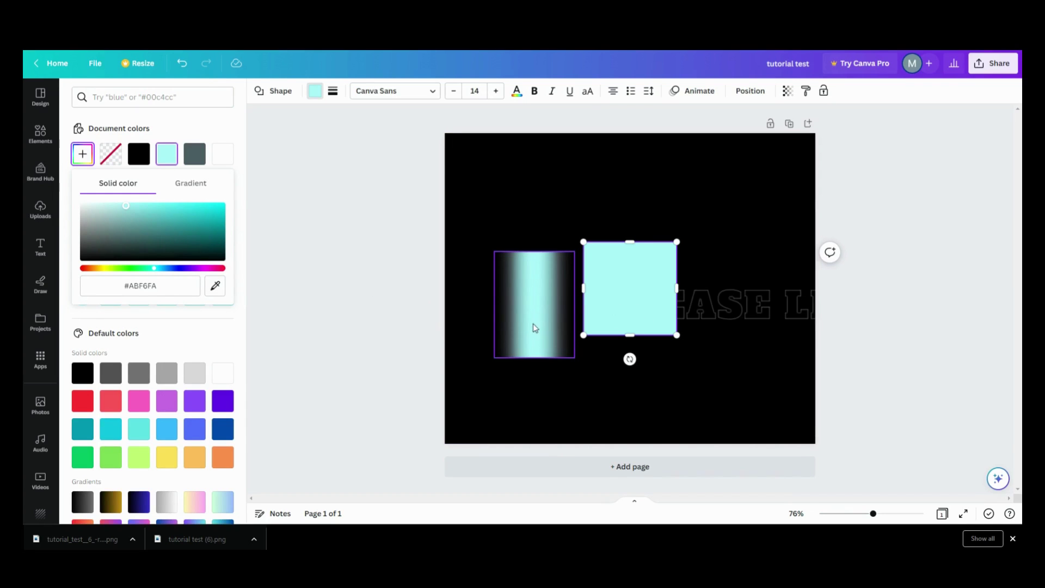
{"action": "left_click_drag", "start_coordinate": [124, 207], "coordinate": [207, 228]}
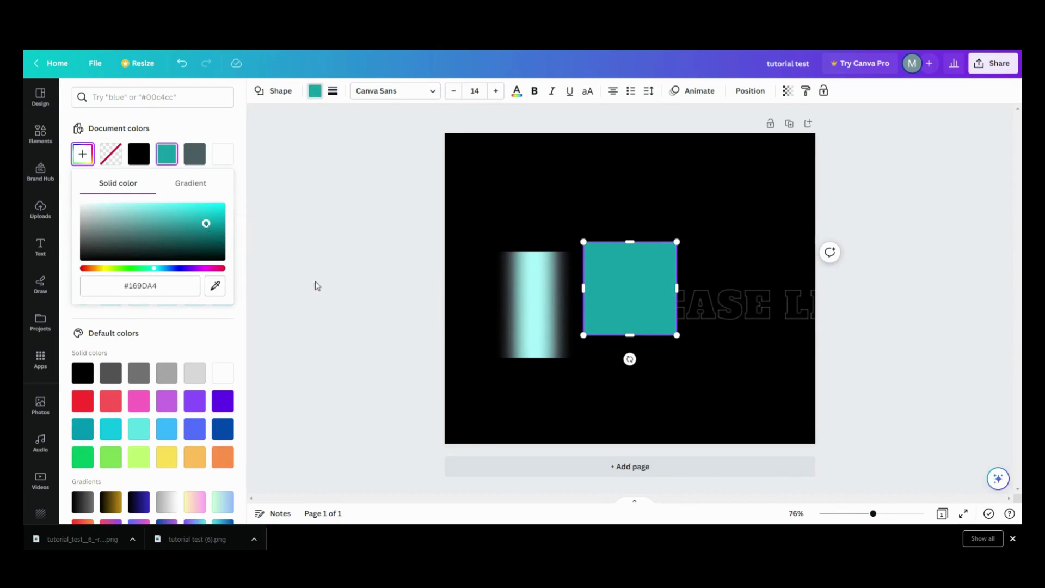
{"action": "left_click", "coordinate": [599, 303]}
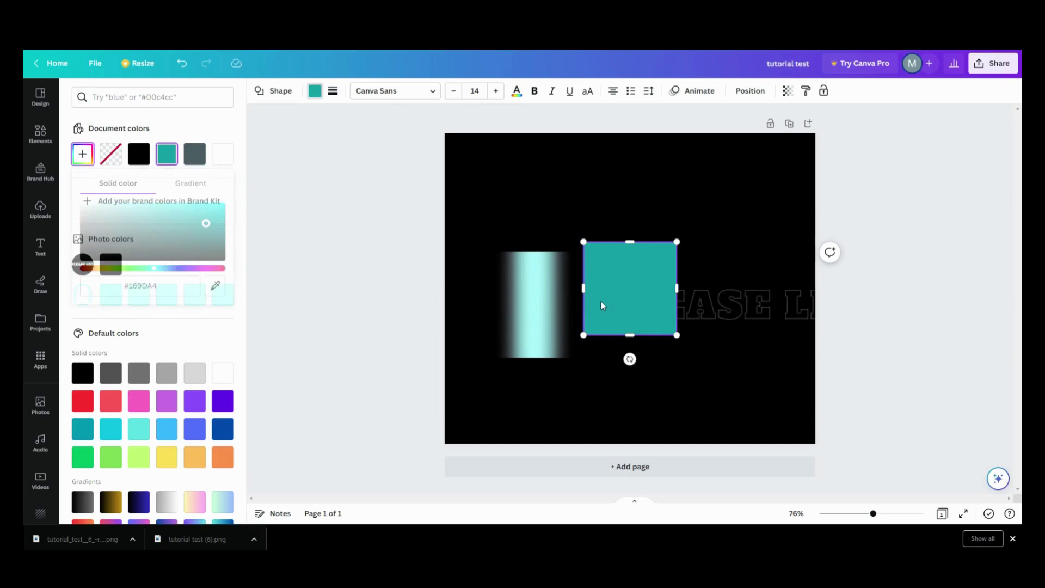
Stretch the teal square into a band spanning the full page width.
{"action": "left_click_drag", "start_coordinate": [584, 289], "coordinate": [445, 289]}
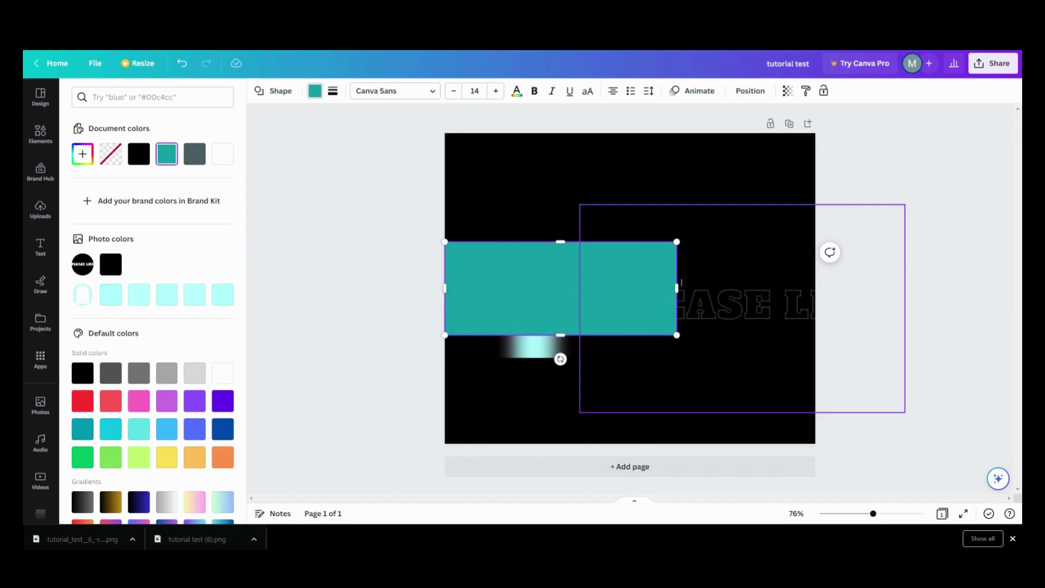
{"action": "left_click_drag", "start_coordinate": [676, 289], "coordinate": [819, 289]}
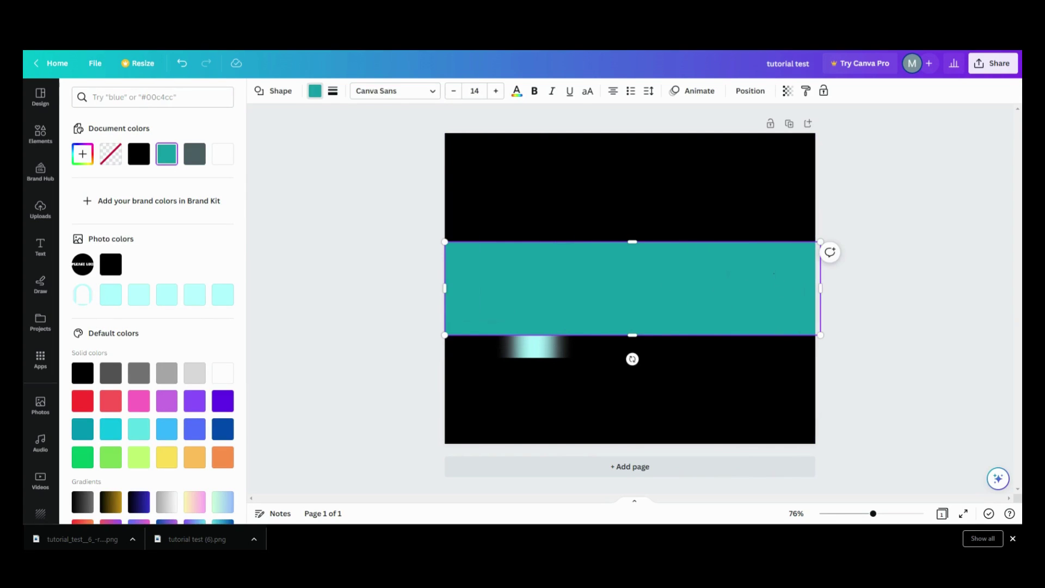
{"action": "left_click", "coordinate": [740, 346]}
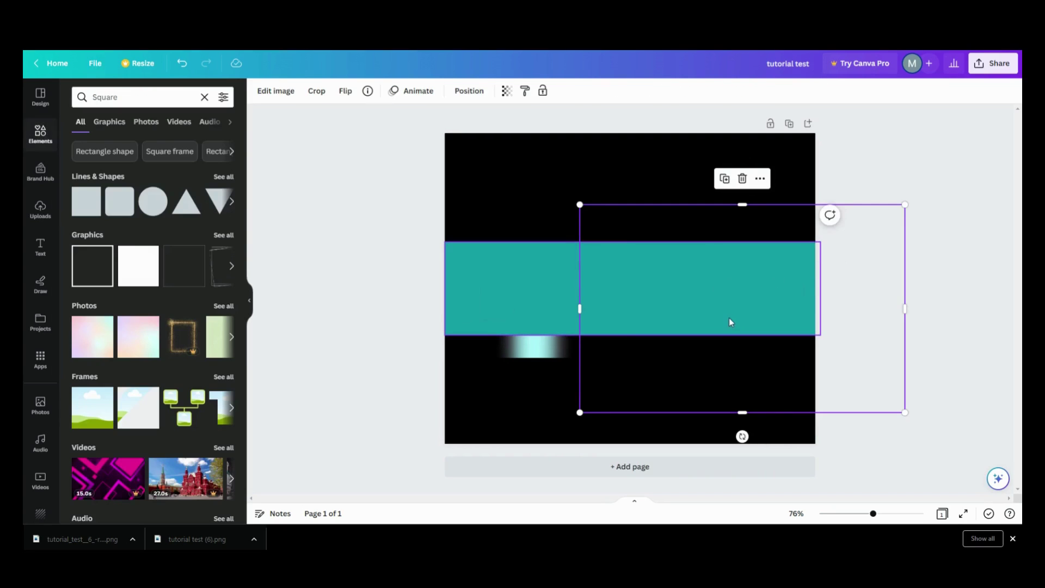
{"action": "left_click", "coordinate": [727, 312]}
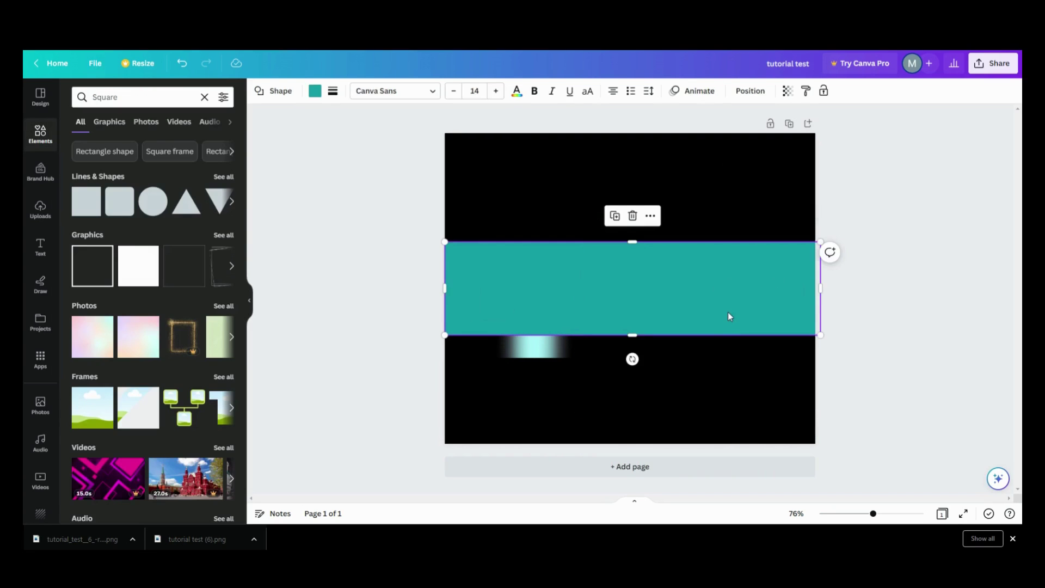
Send the teal band to the back and centre the PLEASE LIKE image on the page.
{"action": "left_click", "coordinate": [648, 217]}
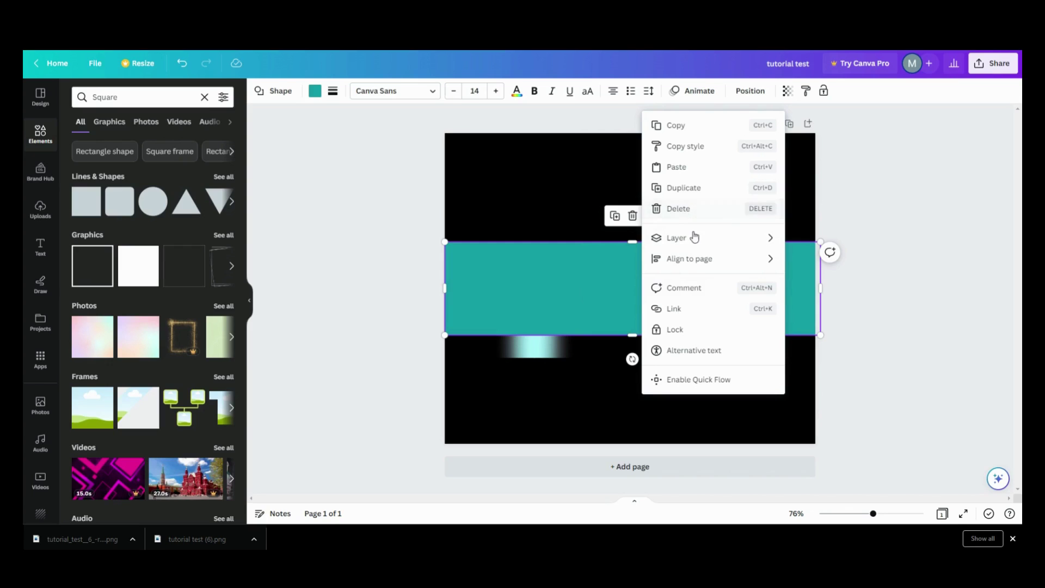
{"action": "mouse_move", "coordinate": [696, 239]}
{"action": "left_click", "coordinate": [810, 304]}
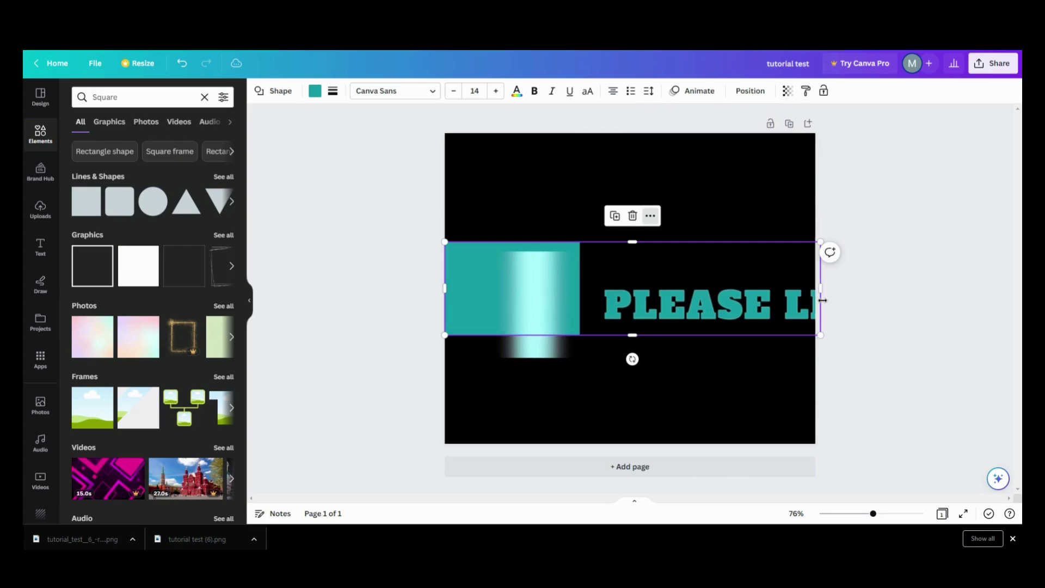
{"action": "mouse_move", "coordinate": [748, 321]}
{"action": "left_mouse_down"}
{"action": "mouse_move", "coordinate": [711, 315]}
{"action": "mouse_move", "coordinate": [746, 319]}
{"action": "left_mouse_up"}
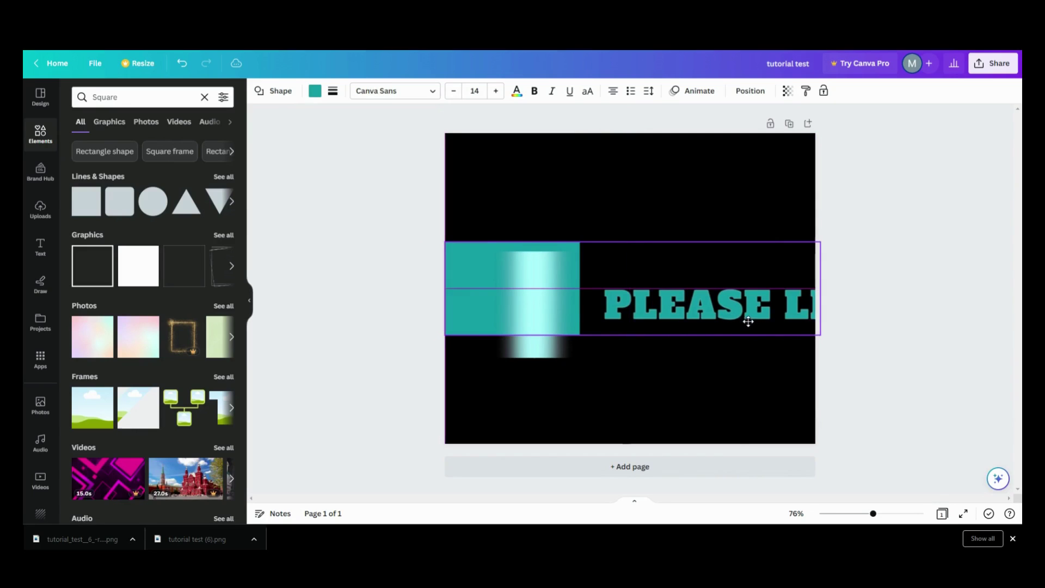
{"action": "left_click", "coordinate": [730, 350]}
{"action": "left_click_drag", "start_coordinate": [722, 360], "coordinate": [613, 352]}
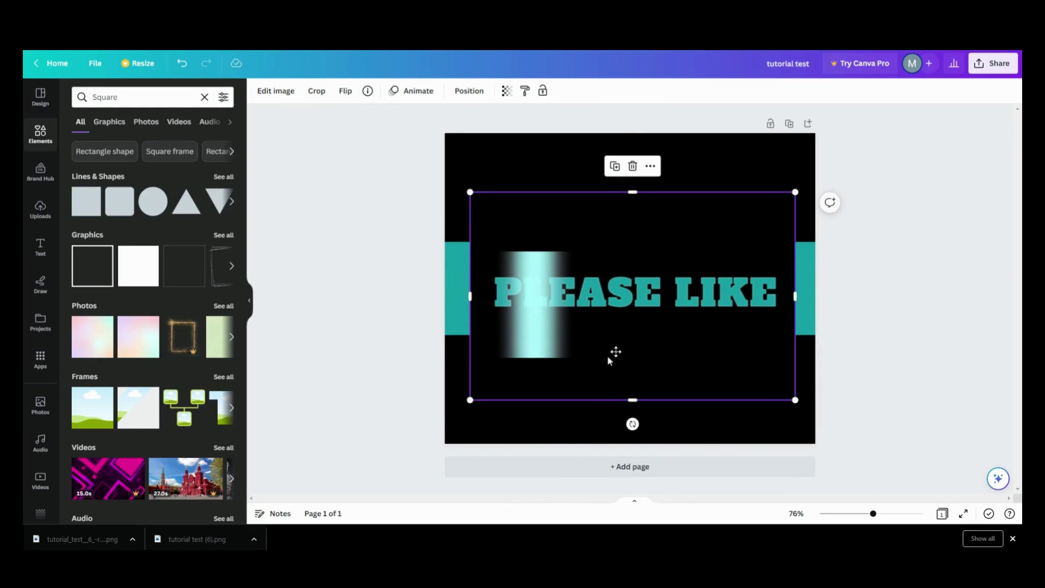
In the Layers list, move the shimmer bar below PLEASE LIKE and the teal band below the bar.
{"action": "left_click", "coordinate": [541, 353]}
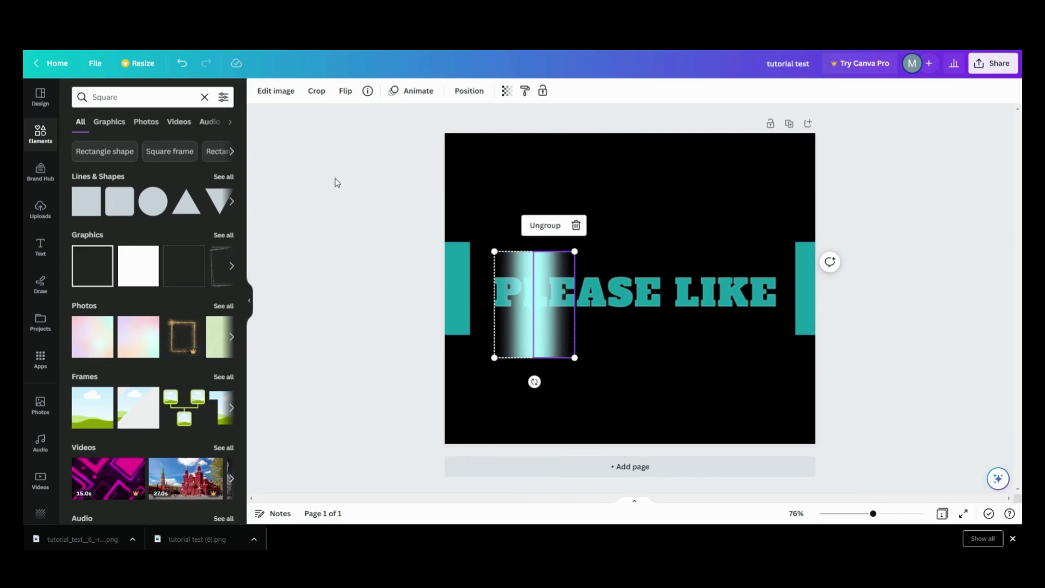
{"action": "left_click", "coordinate": [471, 92]}
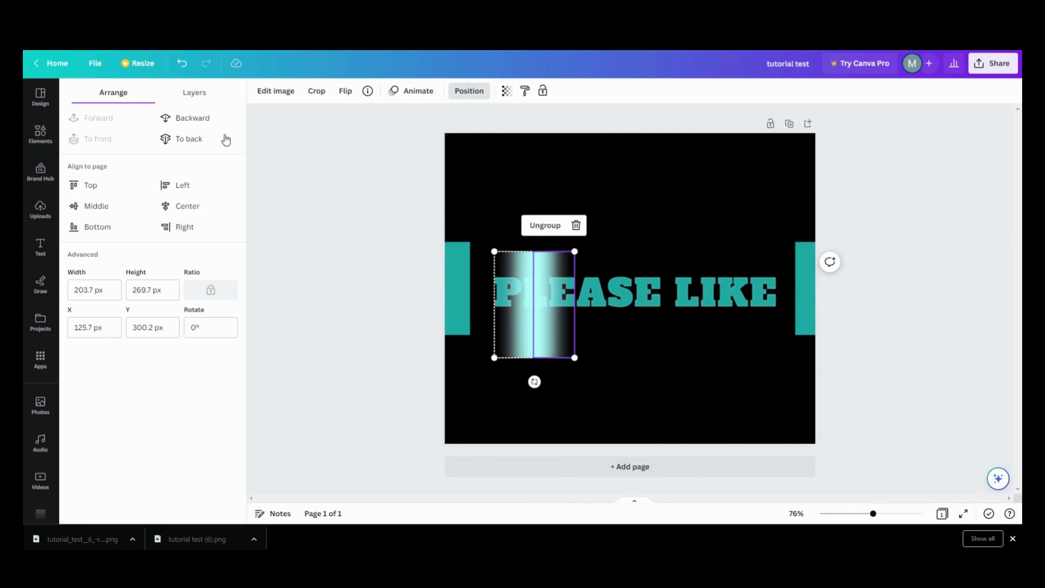
{"action": "left_click", "coordinate": [194, 92]}
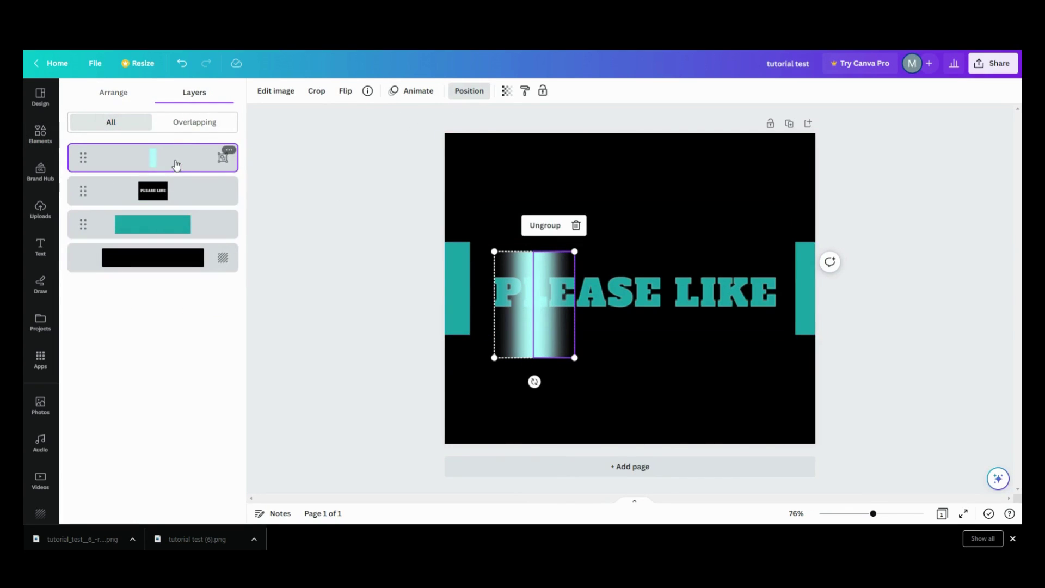
{"action": "left_click_drag", "start_coordinate": [175, 165], "coordinate": [177, 228]}
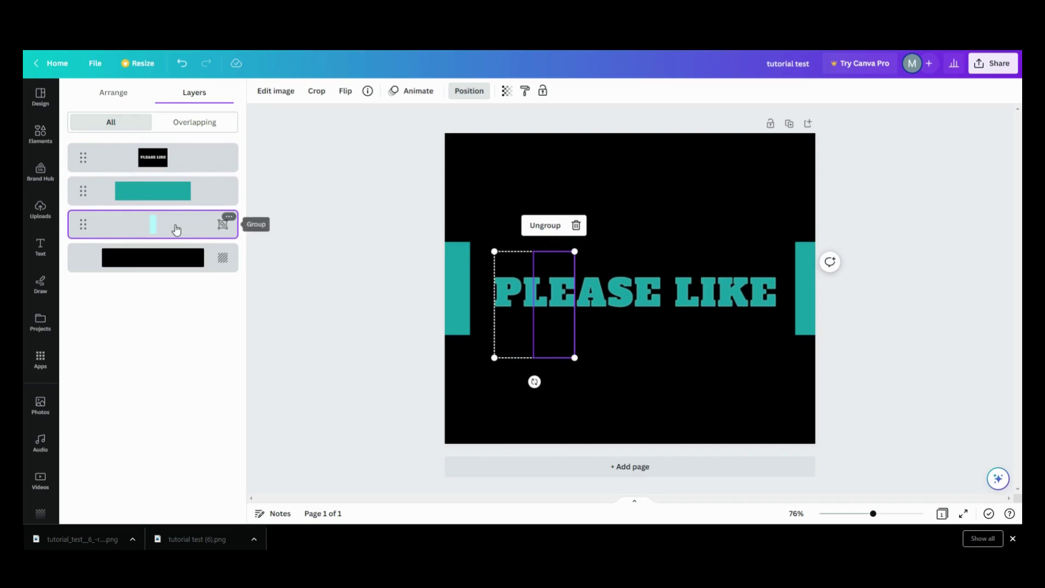
{"action": "left_click_drag", "start_coordinate": [180, 192], "coordinate": [176, 228]}
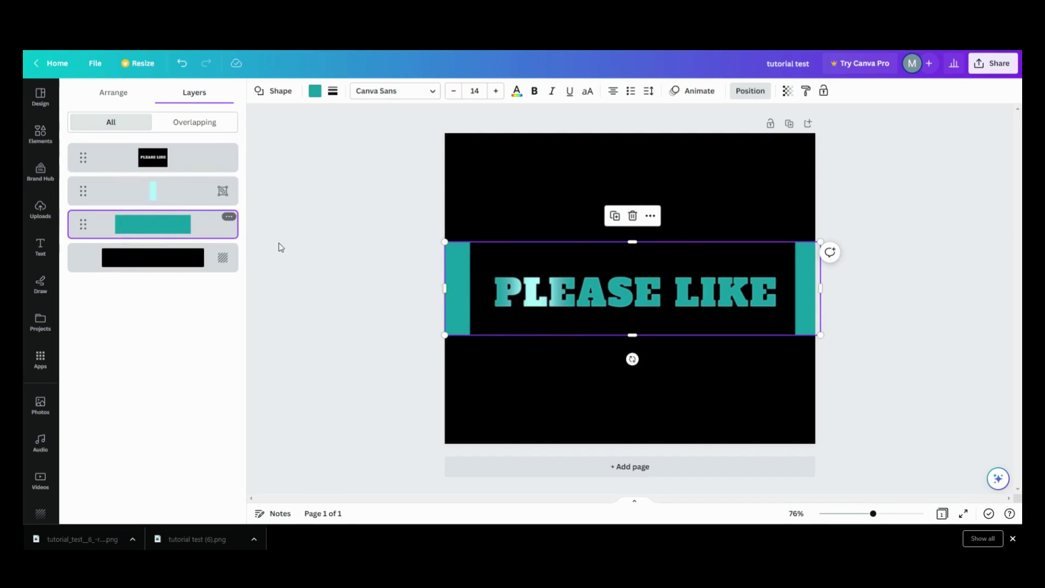
{"action": "left_click", "coordinate": [474, 291]}
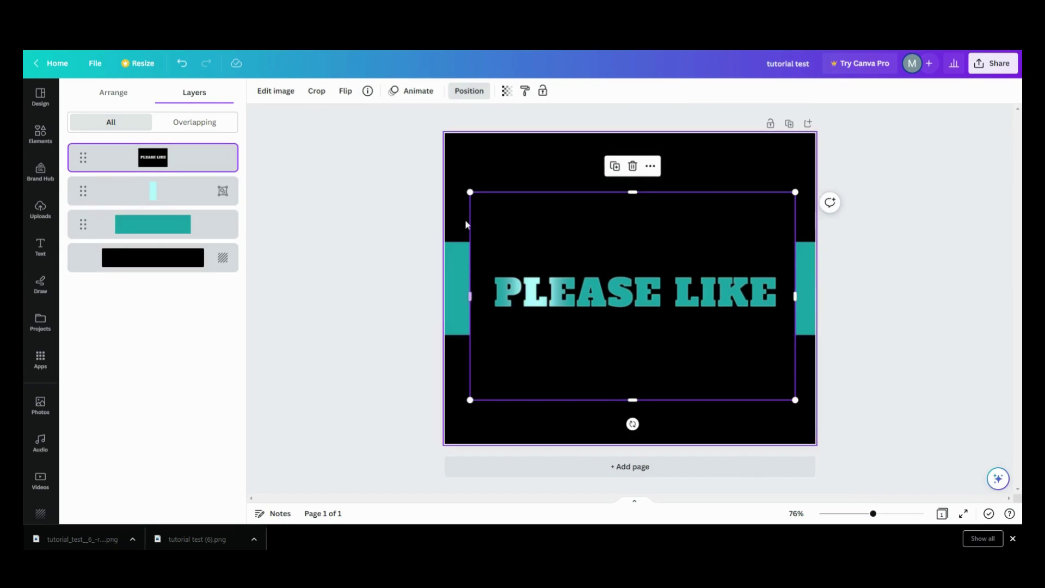
Enlarge the PLEASE LIKE image outward to both page edges.
{"action": "left_click_drag", "start_coordinate": [469, 193], "coordinate": [432, 199]}
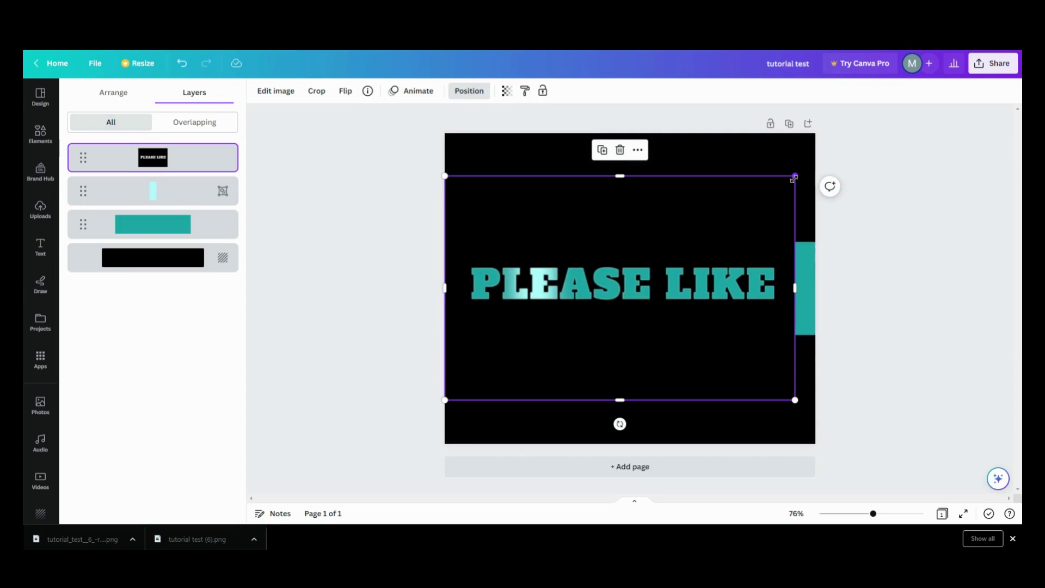
{"action": "left_click_drag", "start_coordinate": [794, 175], "coordinate": [815, 163]}
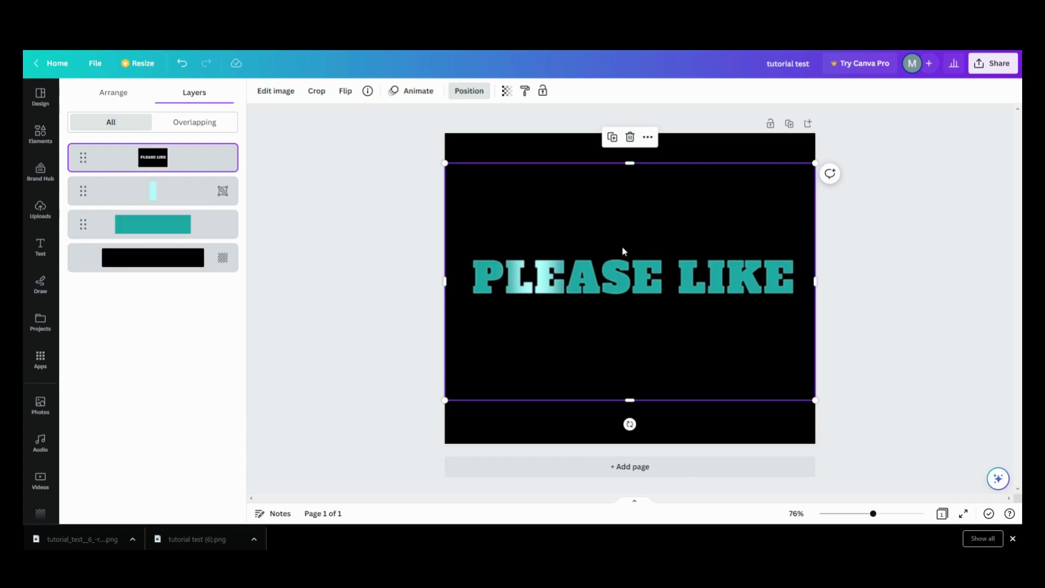
{"action": "key", "text": "Escape"}
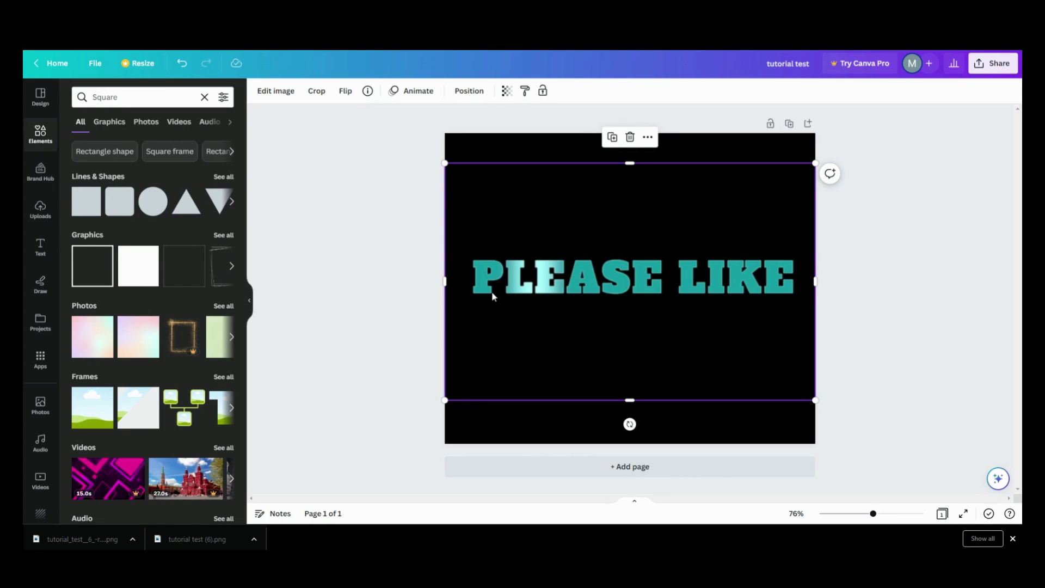
Preview the ColorMix effect presets on the PLEASE LIKE image.
{"action": "left_click", "coordinate": [468, 91]}
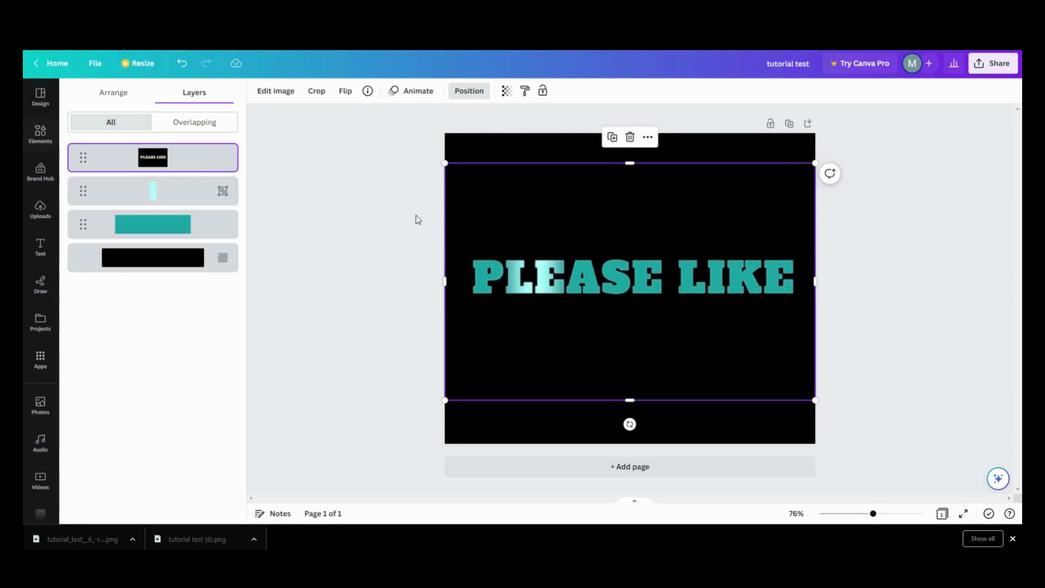
{"action": "left_click", "coordinate": [184, 204]}
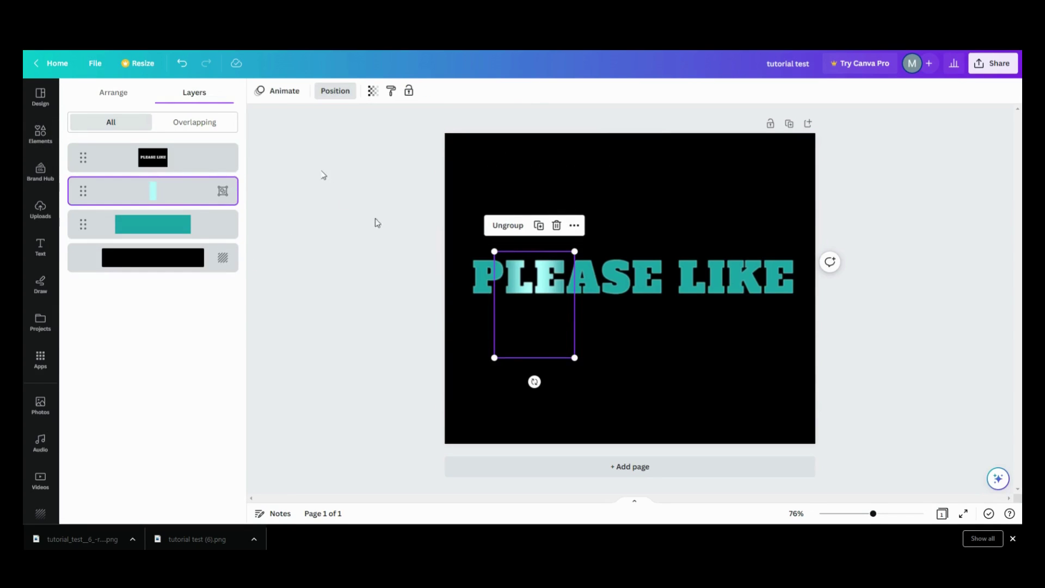
{"action": "left_click", "coordinate": [527, 308]}
{"action": "left_click", "coordinate": [275, 90]}
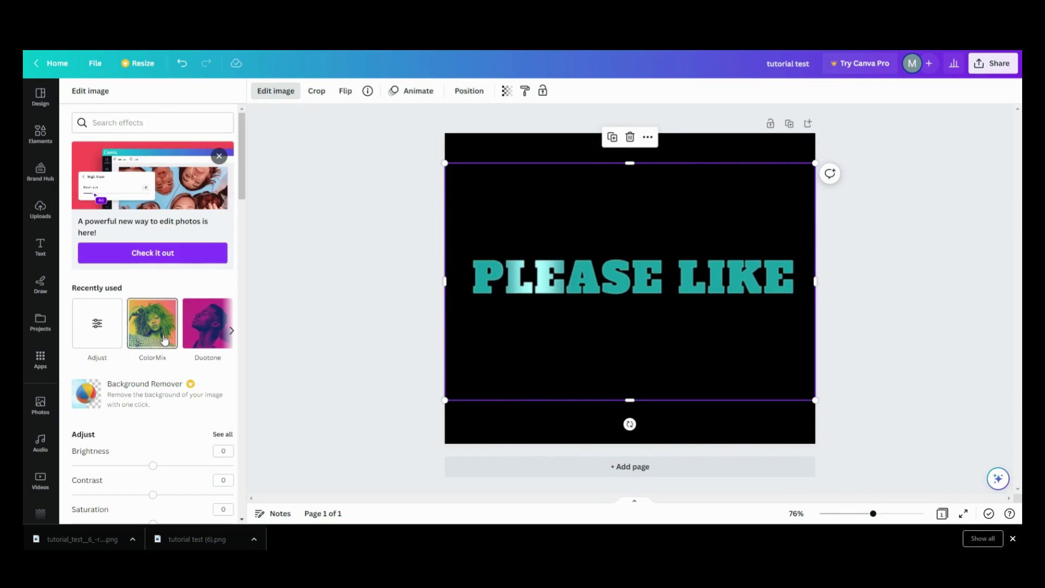
{"action": "left_click", "coordinate": [164, 339]}
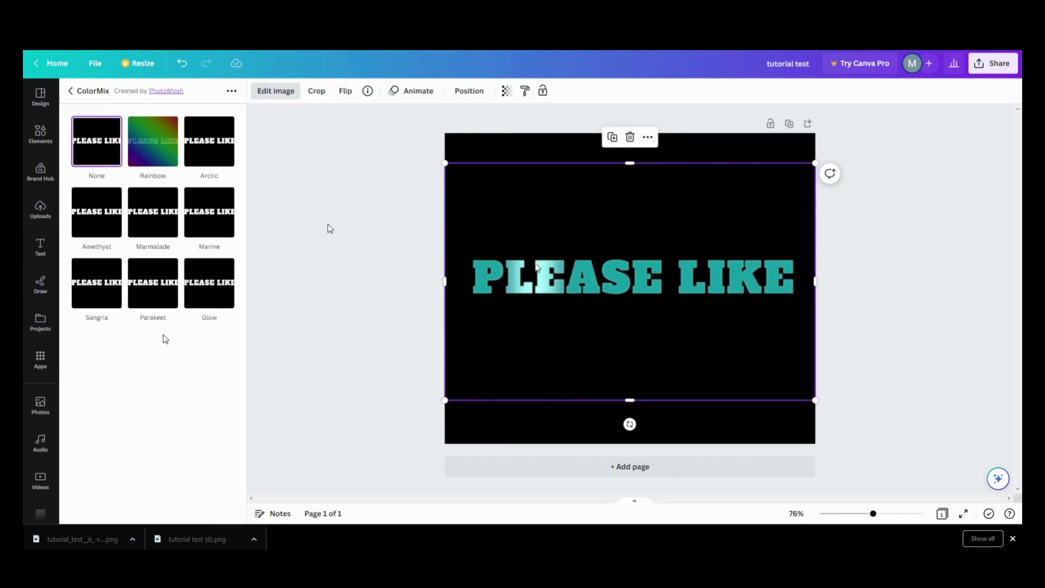
{"action": "left_click", "coordinate": [74, 91]}
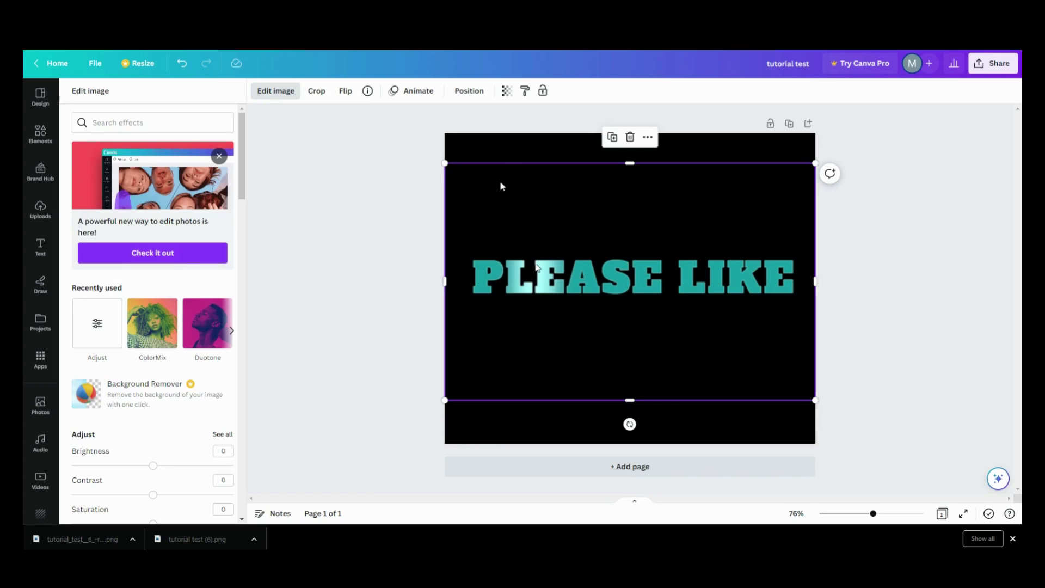
{"action": "left_click", "coordinate": [469, 91]}
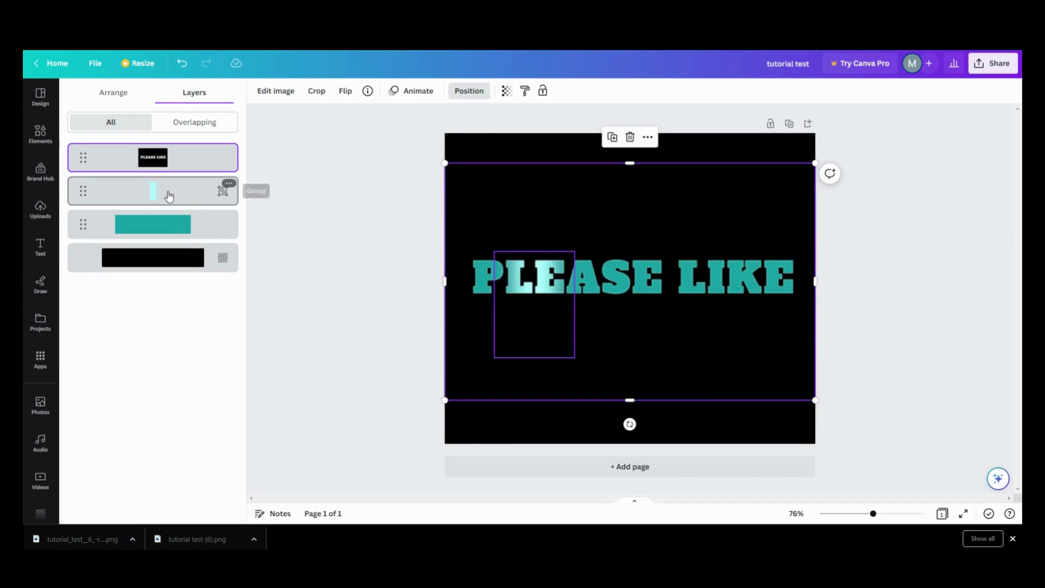
Move the shimmer bar group to the page's left edge and start Create an Animation.
{"action": "left_click", "coordinate": [169, 193]}
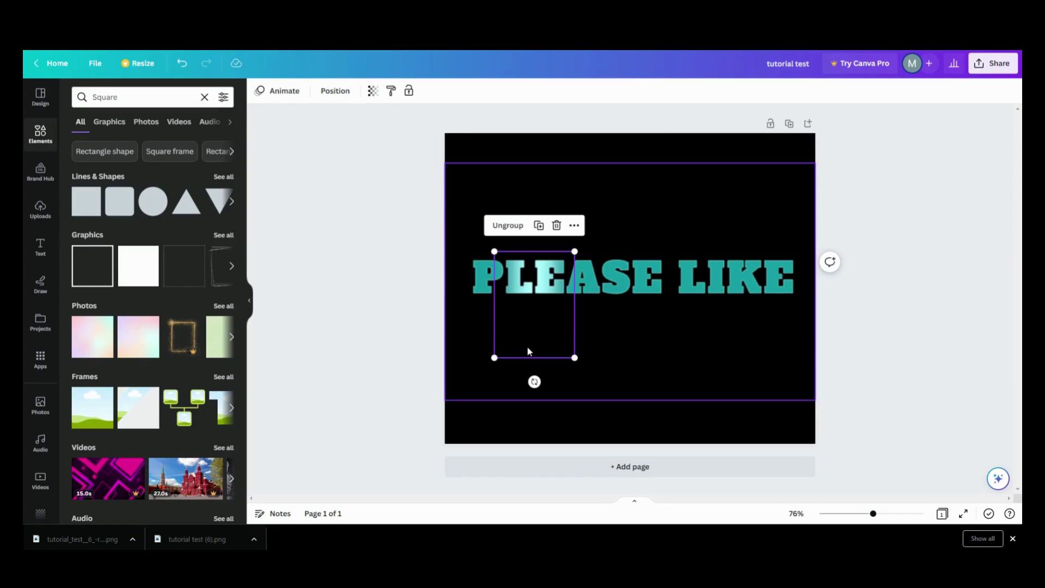
{"action": "left_click_drag", "start_coordinate": [528, 350], "coordinate": [440, 323]}
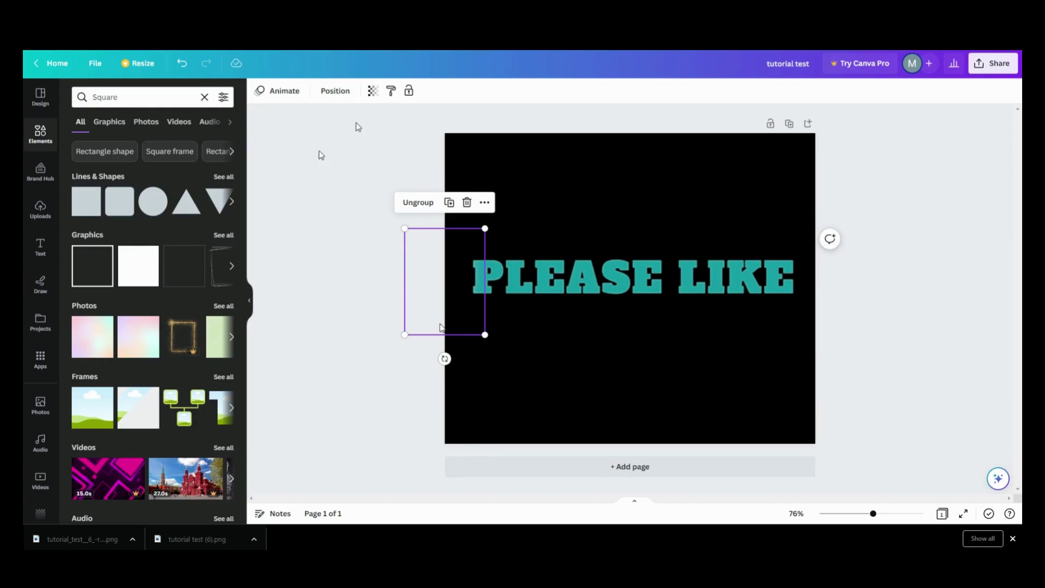
{"action": "left_click", "coordinate": [327, 92]}
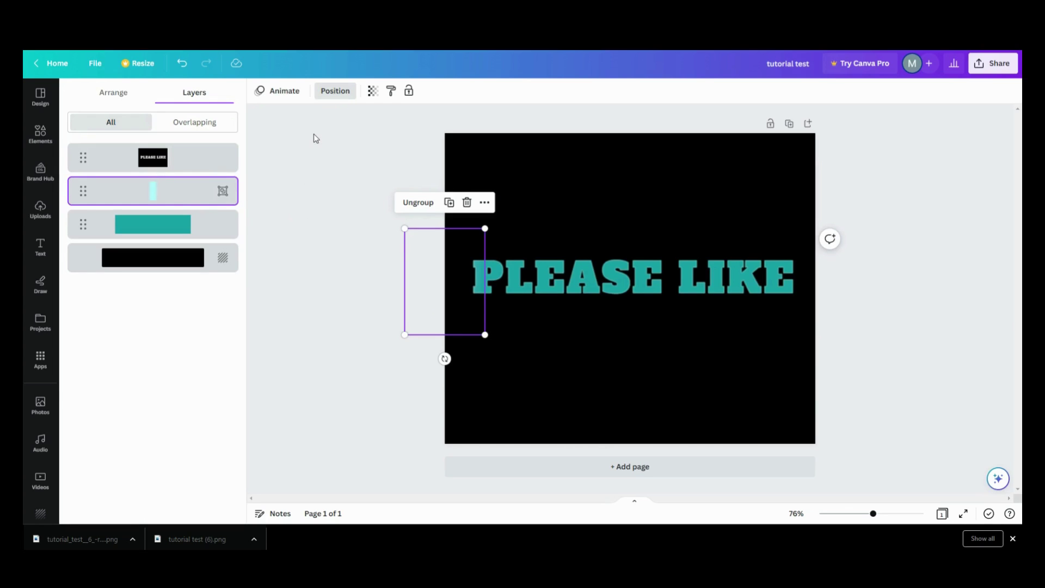
{"action": "left_click", "coordinate": [284, 94]}
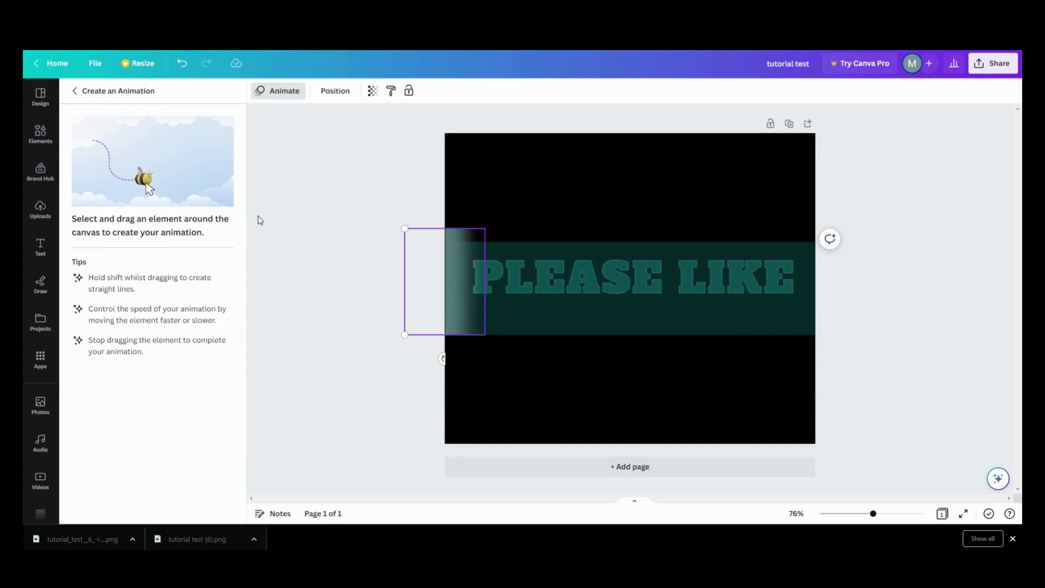
Trace the bar's rightward sweep across PLEASE LIKE, then drag it back to the left edge.
{"action": "left_click_drag", "start_coordinate": [440, 296], "coordinate": [663, 280]}
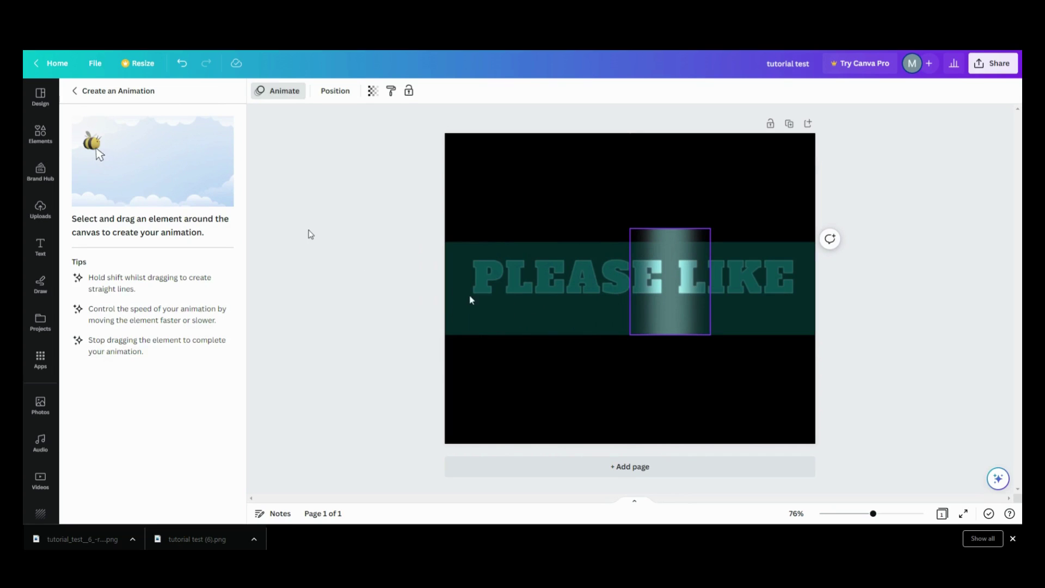
{"action": "key", "text": "Escape"}
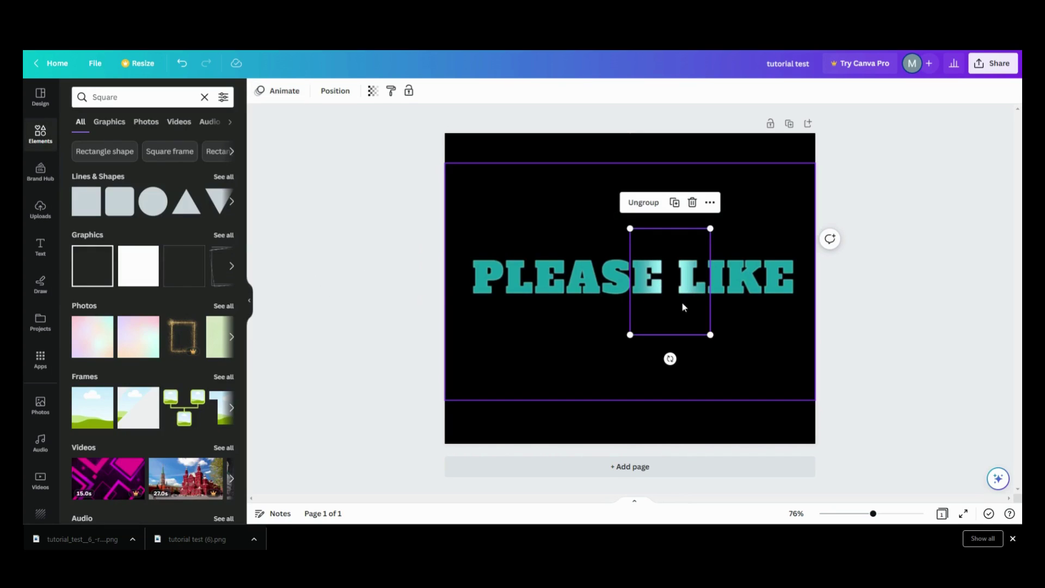
{"action": "left_click_drag", "start_coordinate": [684, 305], "coordinate": [456, 309]}
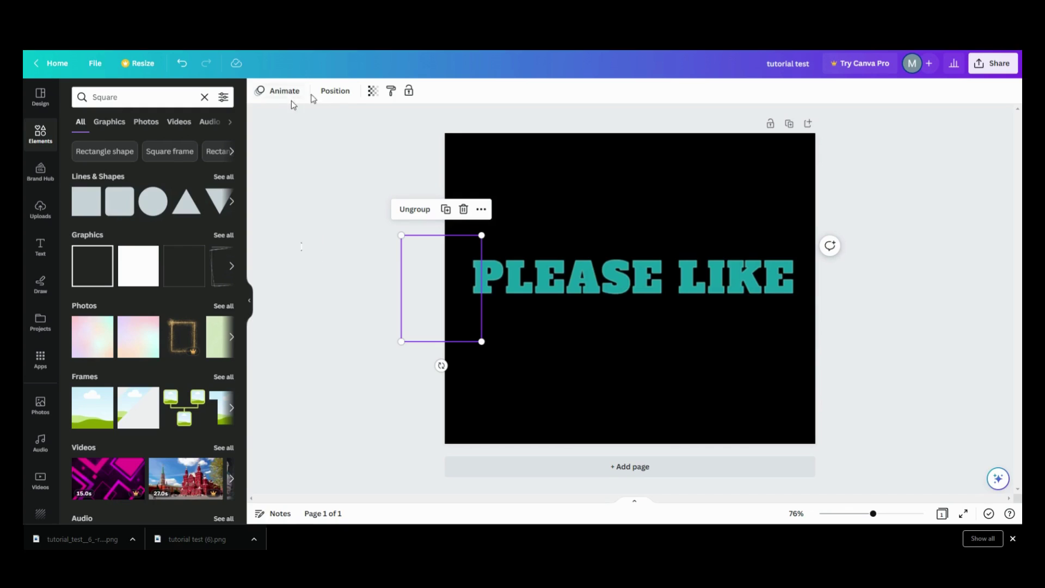
Record a custom path dragging the shimmer bar right across PLEASE LIKE.
{"action": "left_click", "coordinate": [335, 90]}
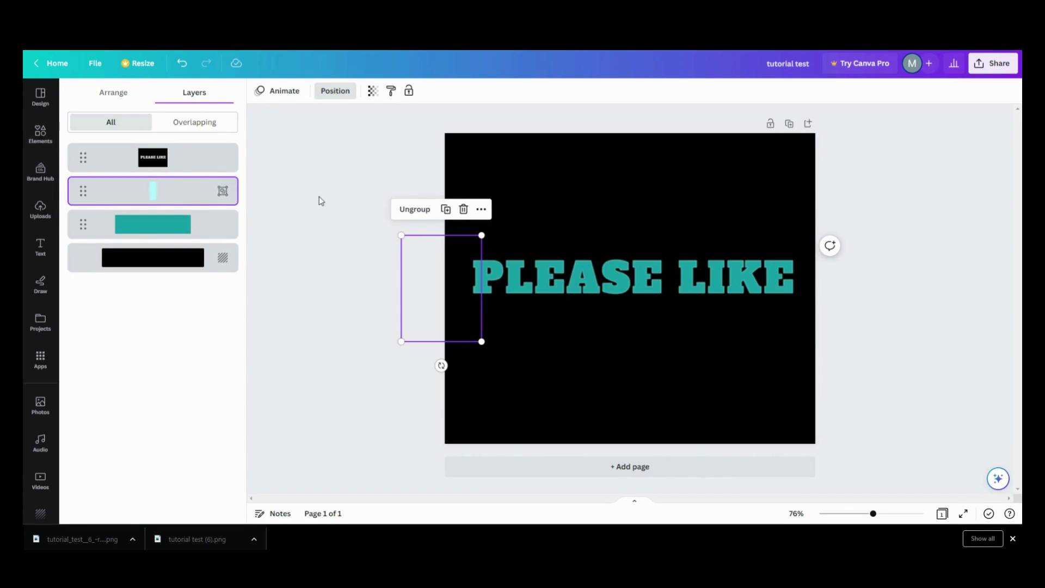
{"action": "left_click", "coordinate": [279, 94]}
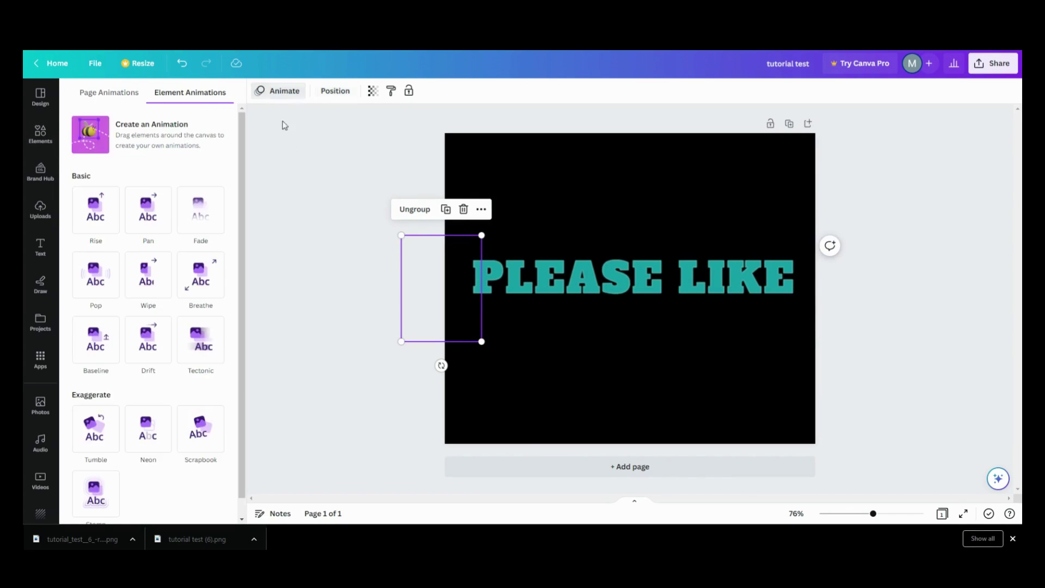
{"action": "left_click", "coordinate": [175, 143]}
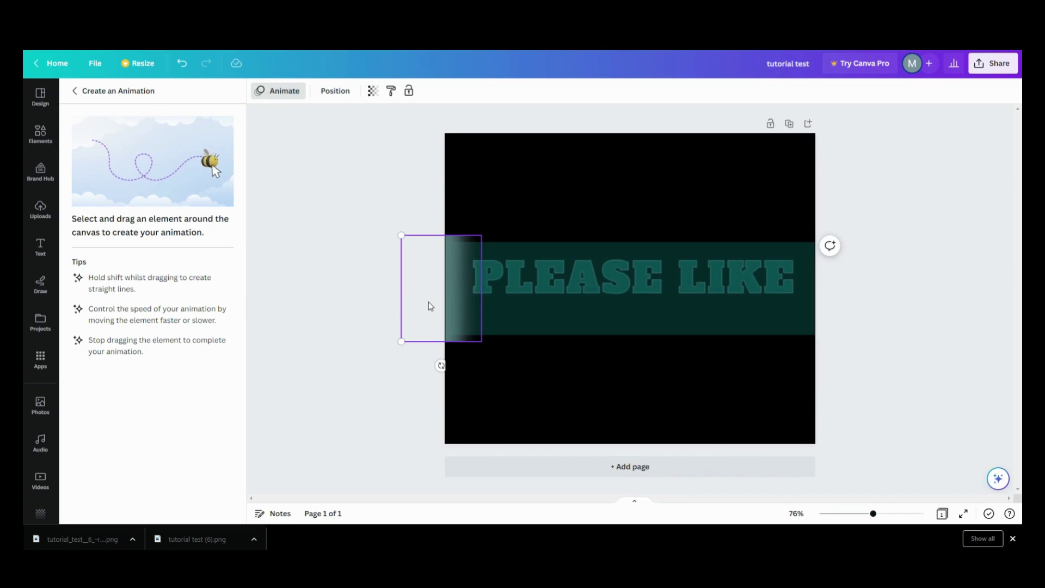
{"action": "key", "text": "Escape"}
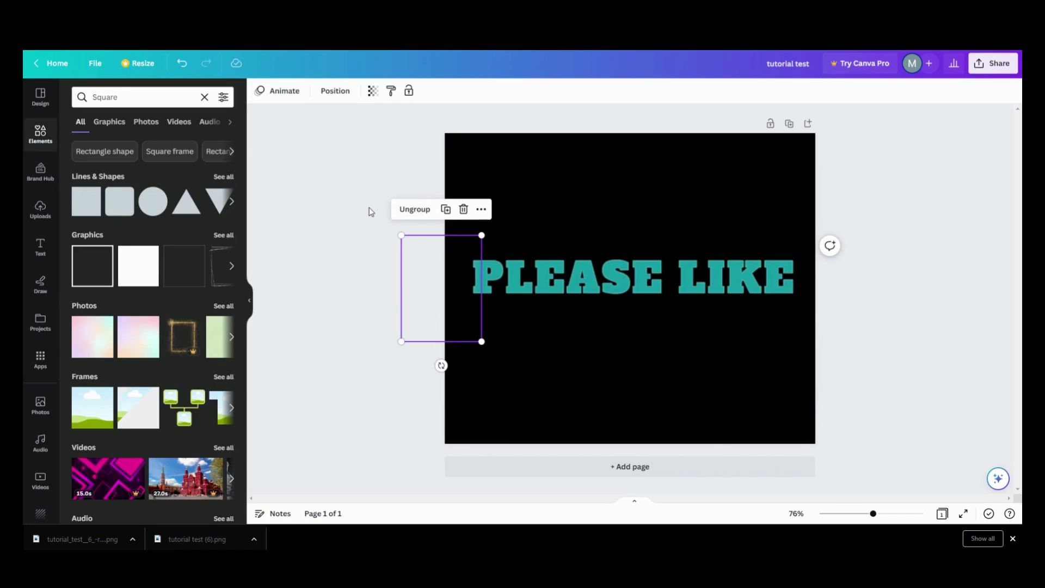
{"action": "left_click", "coordinate": [282, 91]}
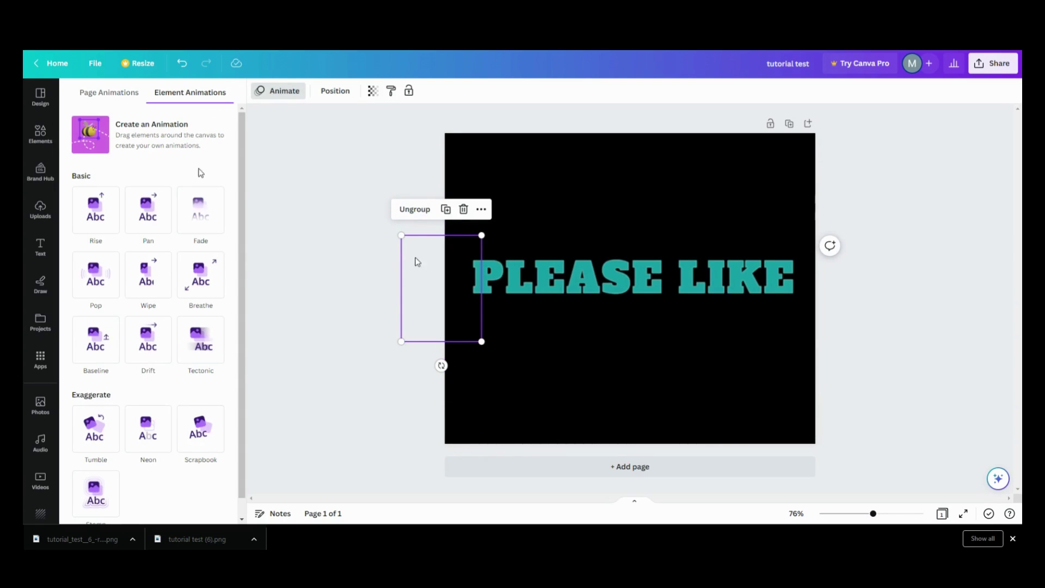
{"action": "left_click", "coordinate": [171, 150]}
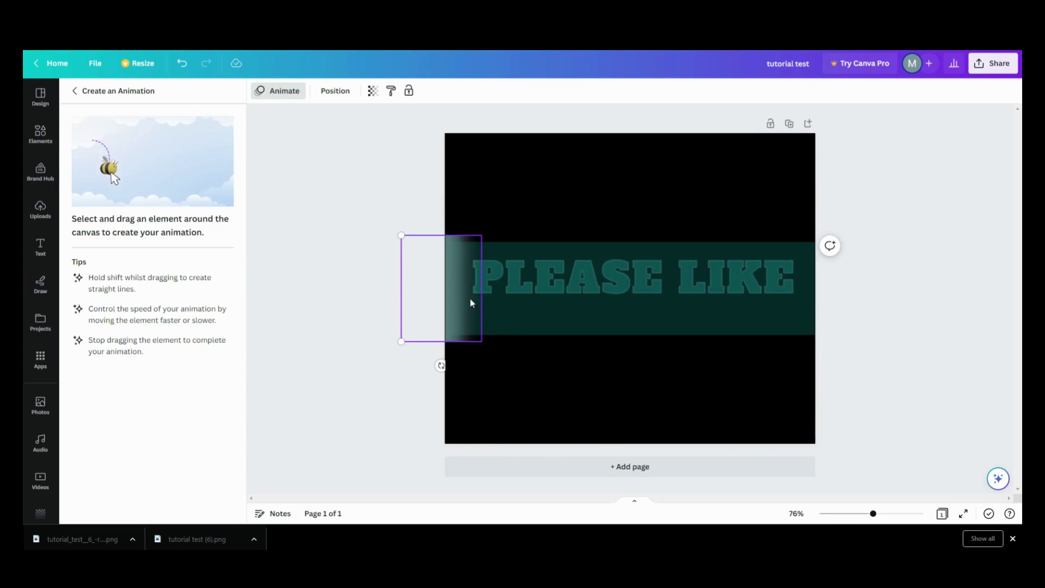
{"action": "mouse_move", "coordinate": [465, 296]}
{"action": "left_mouse_down"}
{"action": "mouse_move", "coordinate": [635, 304]}
{"action": "mouse_move", "coordinate": [840, 276]}
{"action": "mouse_move", "coordinate": [778, 297]}
{"action": "left_mouse_up"}
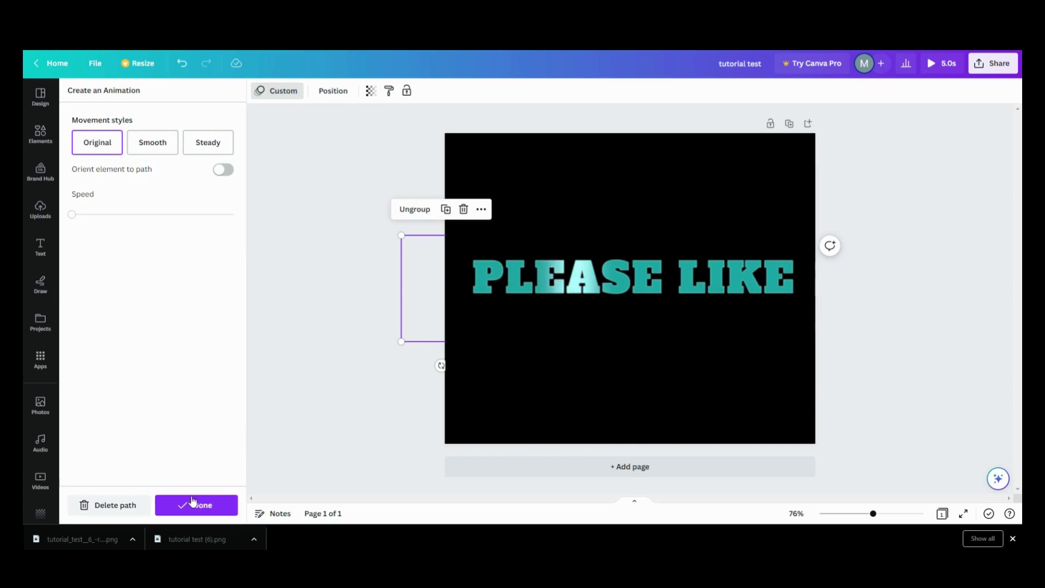
Set the path animation to Smooth at near-maximum speed and click Done.
{"action": "left_click", "coordinate": [143, 147]}
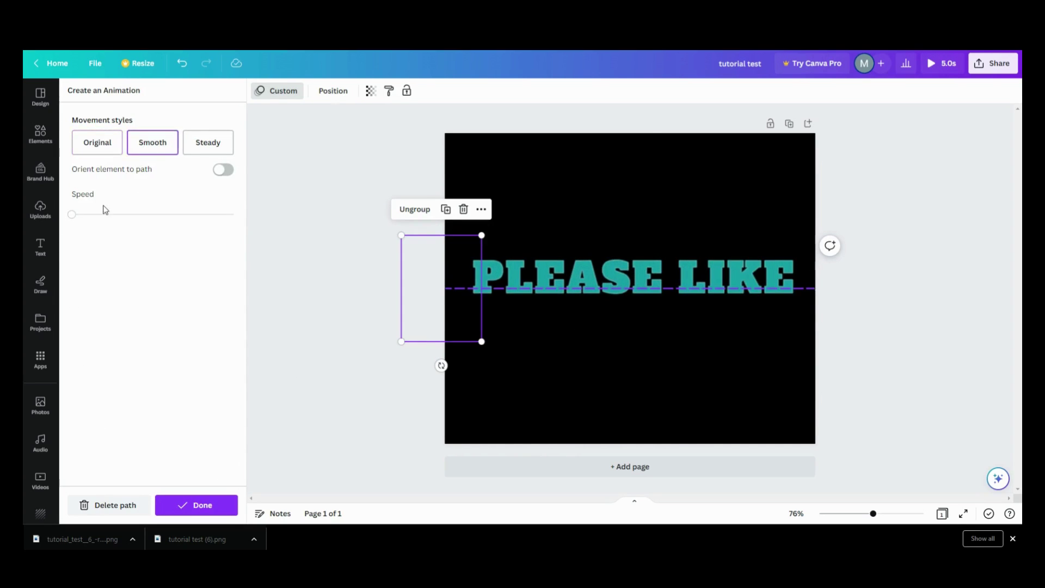
{"action": "left_click_drag", "start_coordinate": [77, 216], "coordinate": [190, 215]}
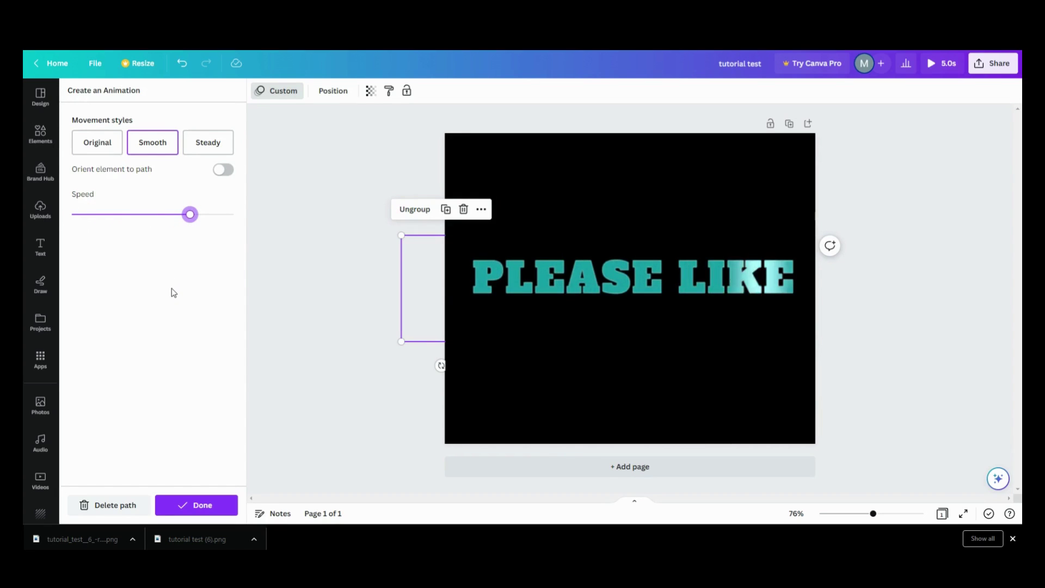
{"action": "left_click_drag", "start_coordinate": [190, 215], "coordinate": [200, 217]}
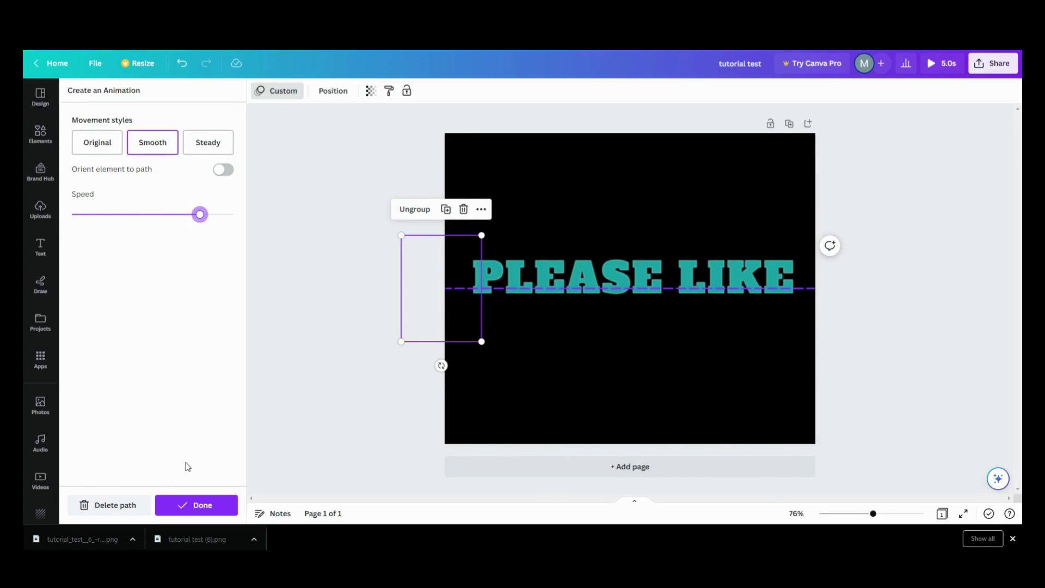
{"action": "left_click", "coordinate": [191, 514]}
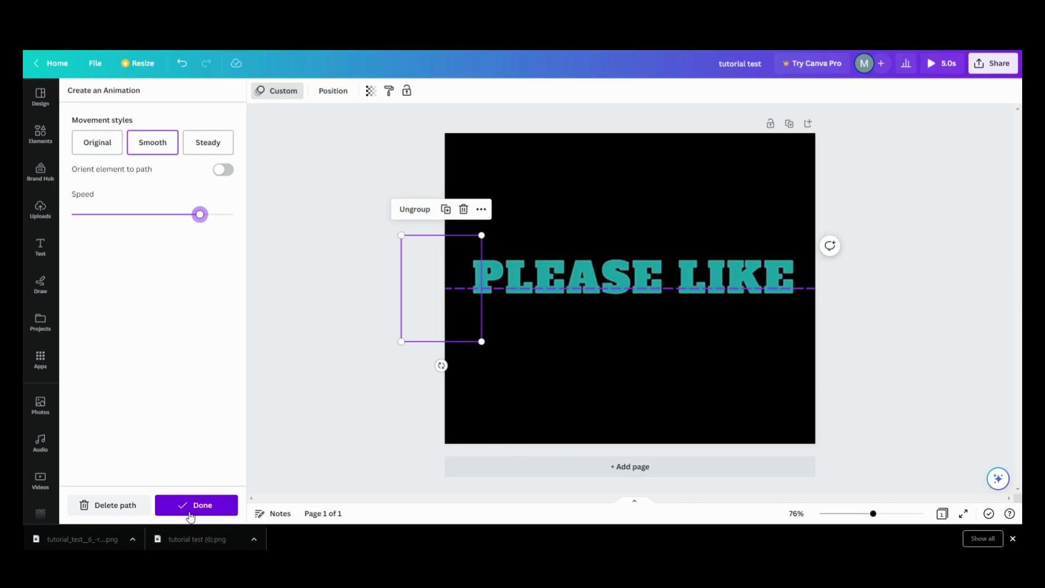
{"action": "left_click", "coordinate": [190, 513]}
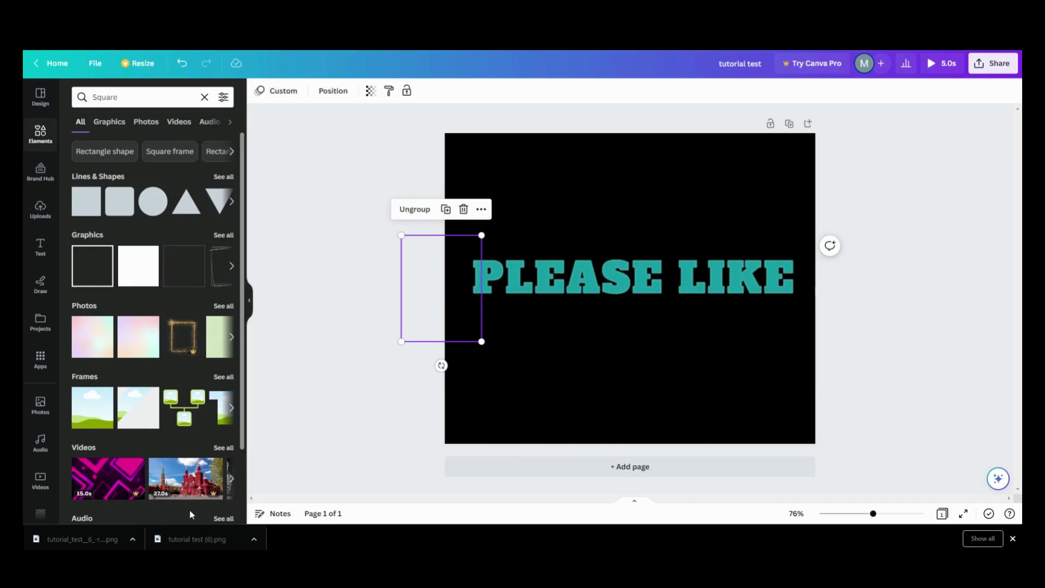
Add the cream outlined COFFEE PLEASE text combination from Recently used text styles.
{"action": "left_click", "coordinate": [347, 396]}
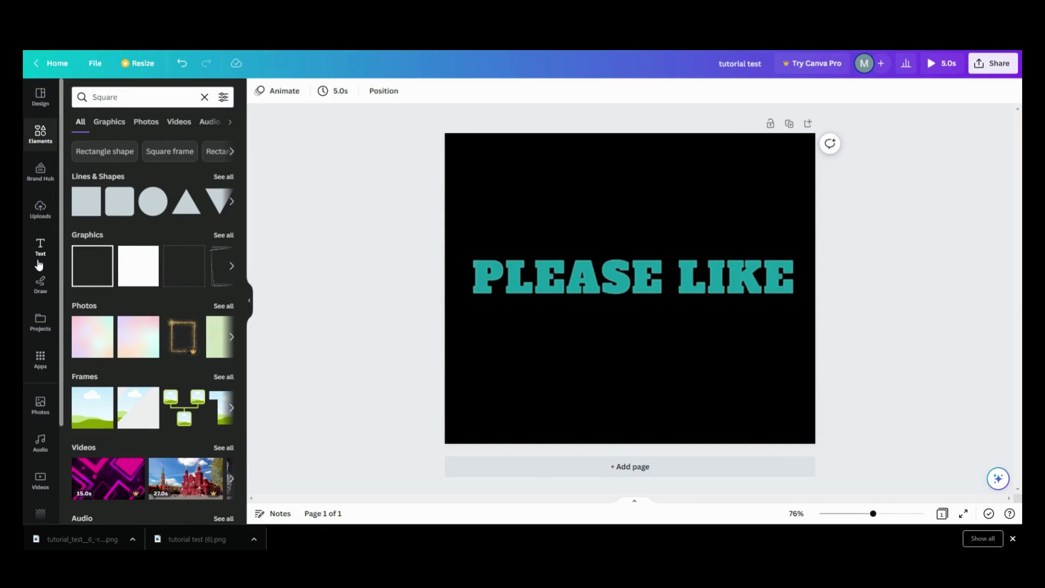
{"action": "scroll", "coordinate": [38, 265], "scroll_direction": "down", "scroll_amount": 2}
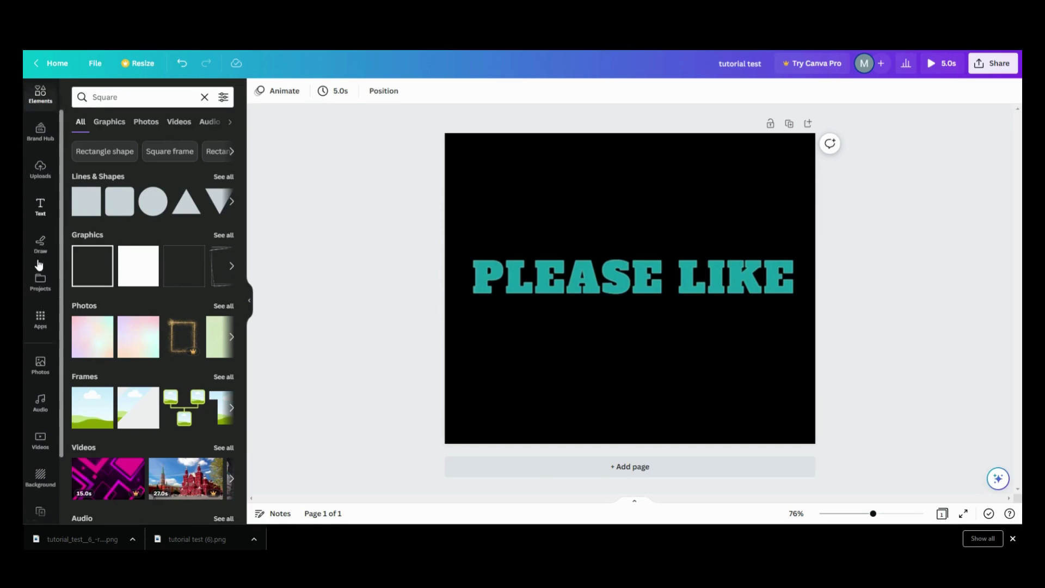
{"action": "scroll", "coordinate": [39, 265], "scroll_direction": "up", "scroll_amount": 2}
{"action": "left_click", "coordinate": [42, 255]}
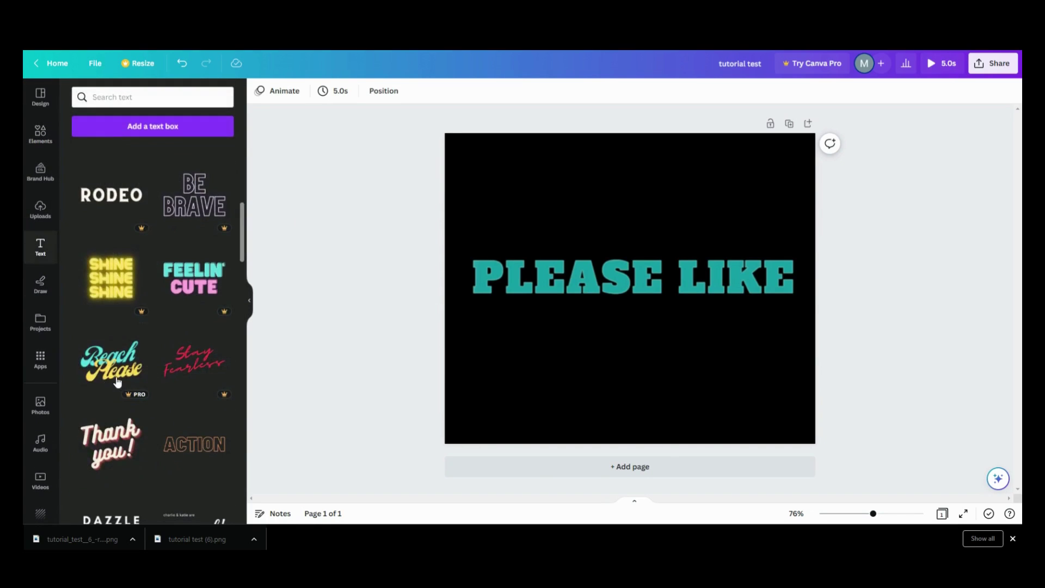
{"action": "scroll", "coordinate": [126, 384], "scroll_direction": "up", "scroll_amount": 5}
{"action": "scroll", "coordinate": [126, 384], "scroll_direction": "up", "scroll_amount": 3}
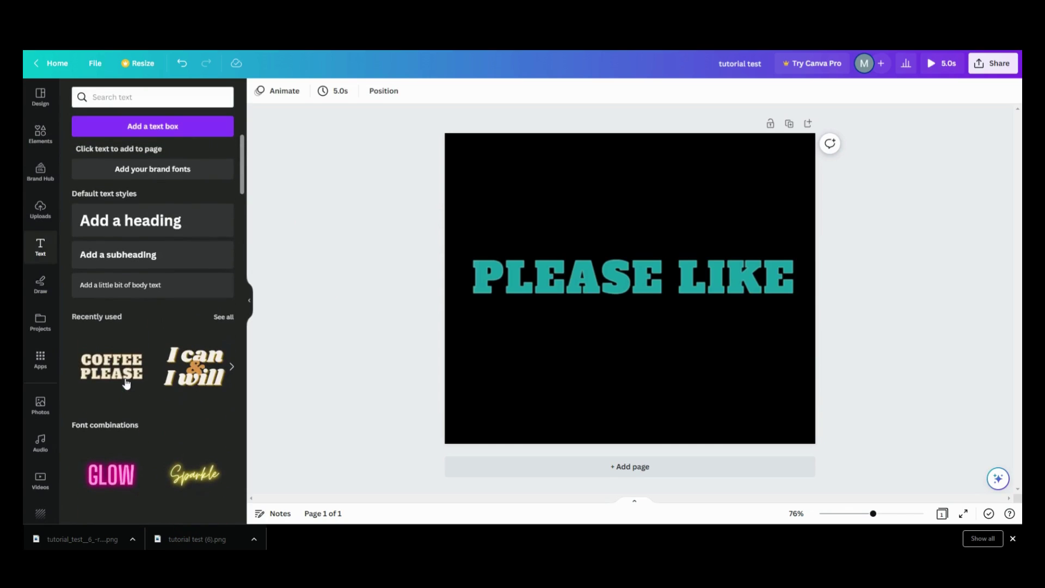
{"action": "left_click", "coordinate": [125, 373]}
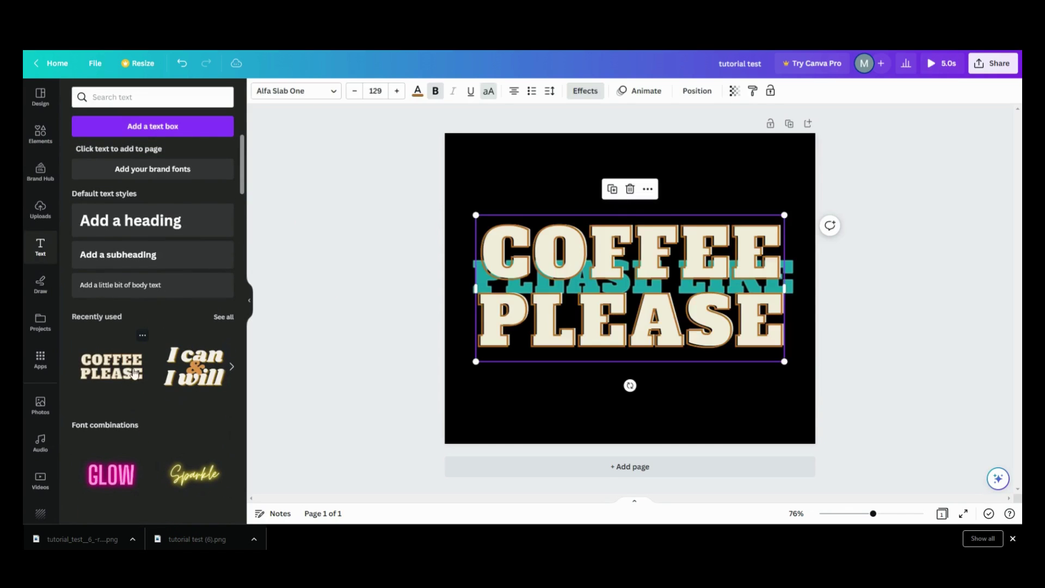
Replace its wording with three lines: HFIOUF, HPODI and SUDF.
{"action": "left_click", "coordinate": [765, 337]}
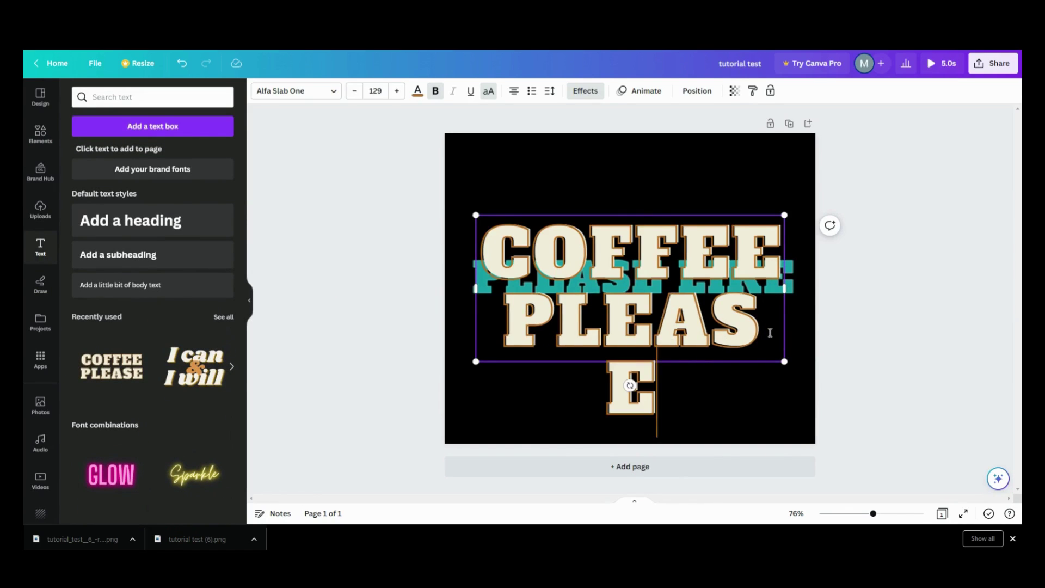
{"action": "left_click_drag", "start_coordinate": [625, 384], "coordinate": [486, 267]}
{"action": "type", "text": "HFIOUF"}
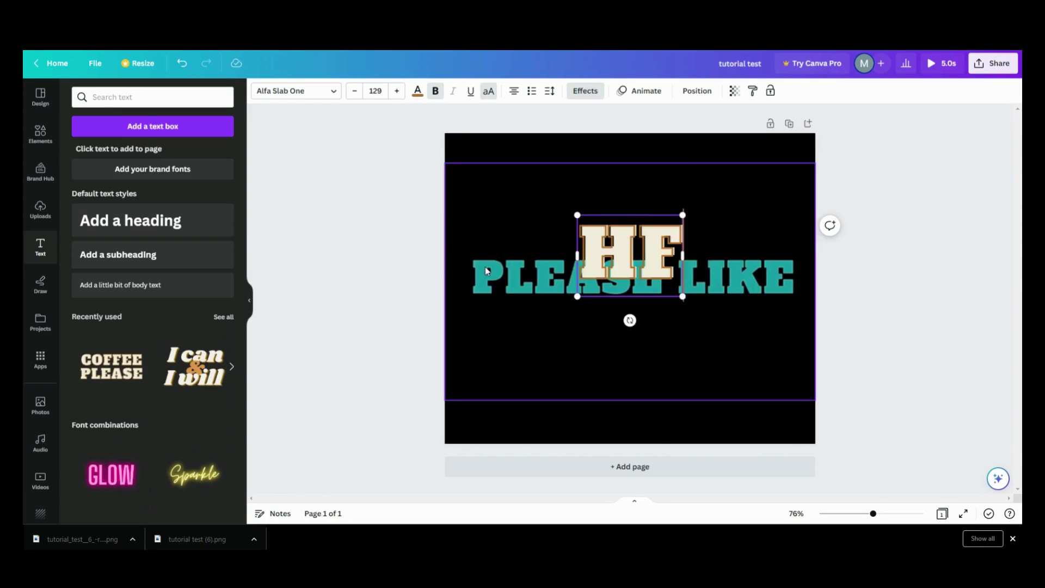
{"action": "key", "text": "Return"}
{"action": "type", "text": "HPODI"}
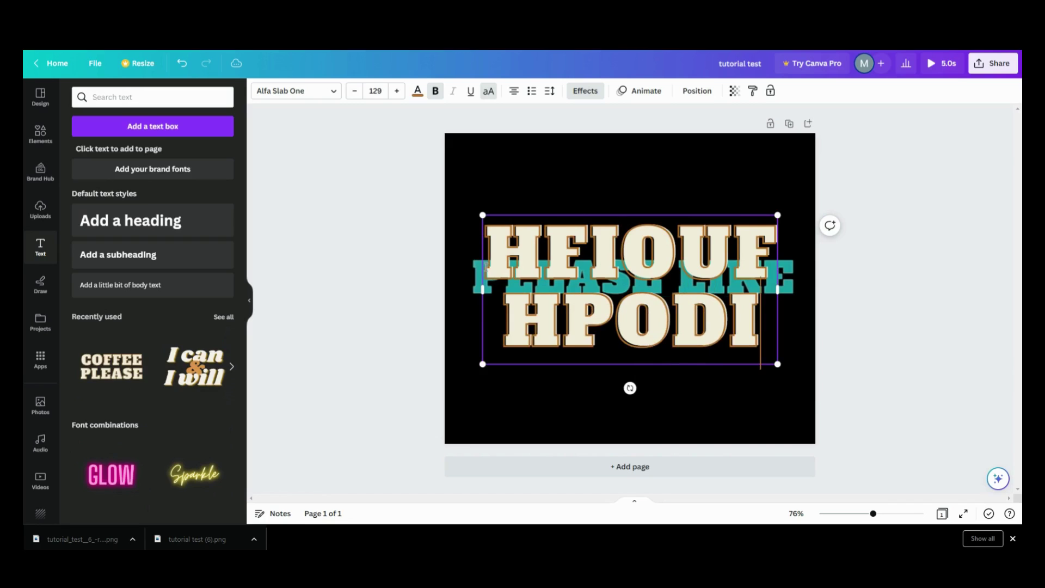
{"action": "key", "text": "Return"}
{"action": "type", "text": "SUDF"}
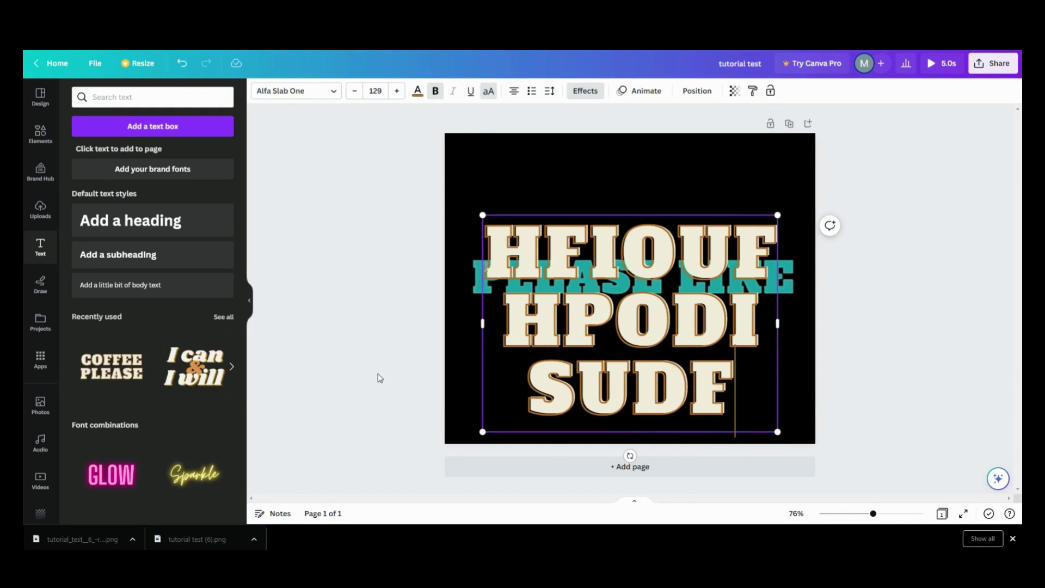
Add a blank first line above HFIOUF and drag the text box below the page.
{"action": "left_click", "coordinate": [362, 389]}
{"action": "left_click_drag", "start_coordinate": [644, 369], "coordinate": [656, 533]}
{"action": "left_click_drag", "start_coordinate": [652, 410], "coordinate": [635, 296]}
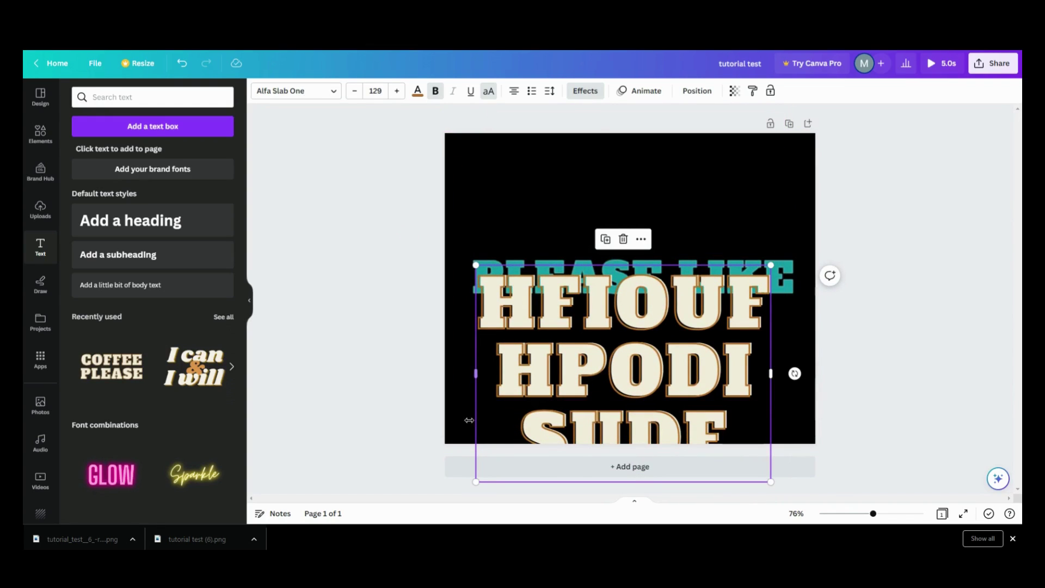
{"action": "left_click", "coordinate": [483, 303]}
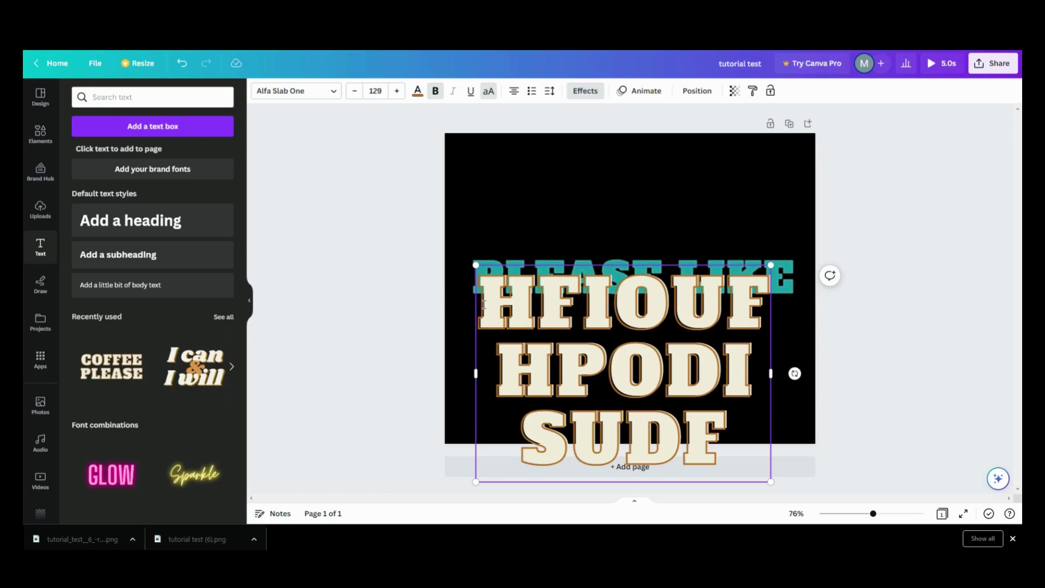
{"action": "key", "text": "Return"}
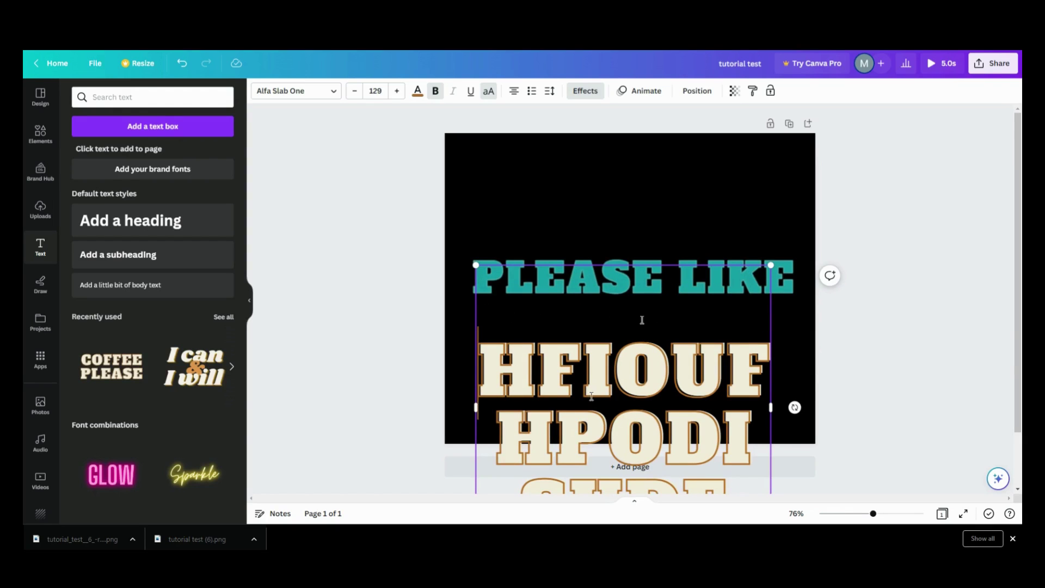
{"action": "left_click_drag", "start_coordinate": [584, 328], "coordinate": [590, 434]}
{"action": "left_click", "coordinate": [445, 398]}
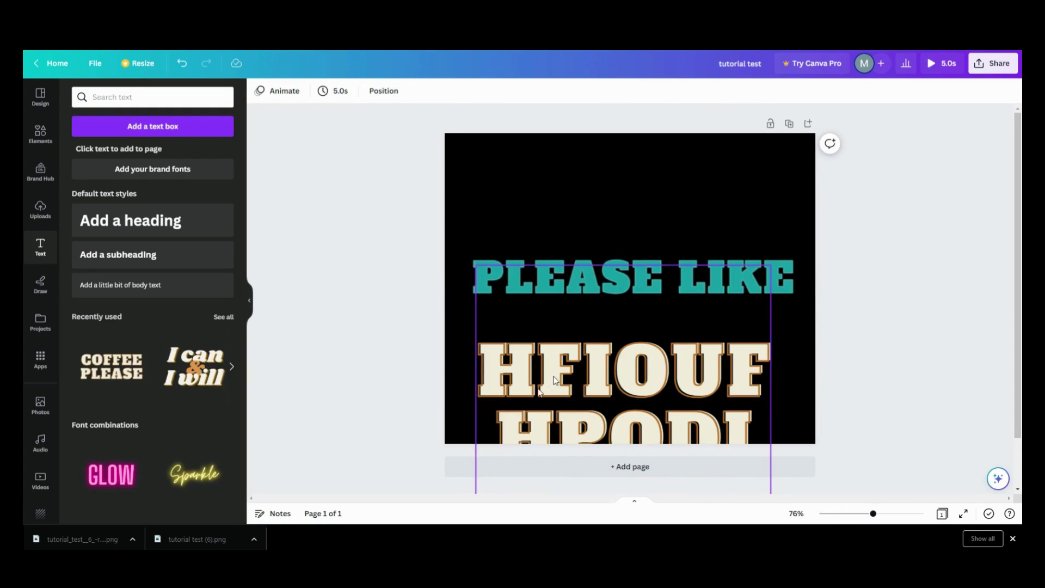
{"action": "left_click_drag", "start_coordinate": [556, 343], "coordinate": [566, 450]}
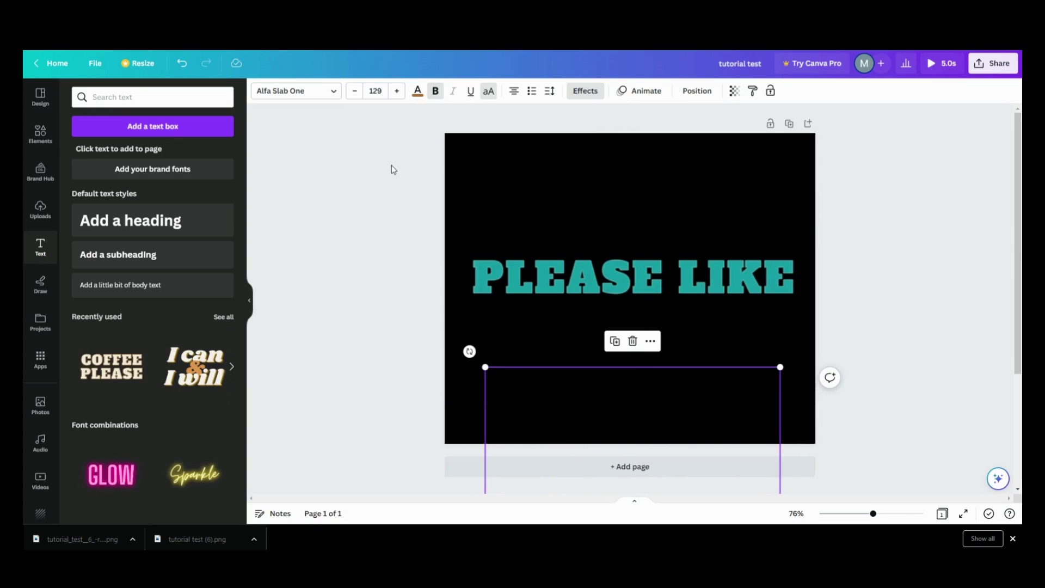
Create a custom animation path sliding the placeholder text upward from below the page.
{"action": "left_click", "coordinate": [639, 91]}
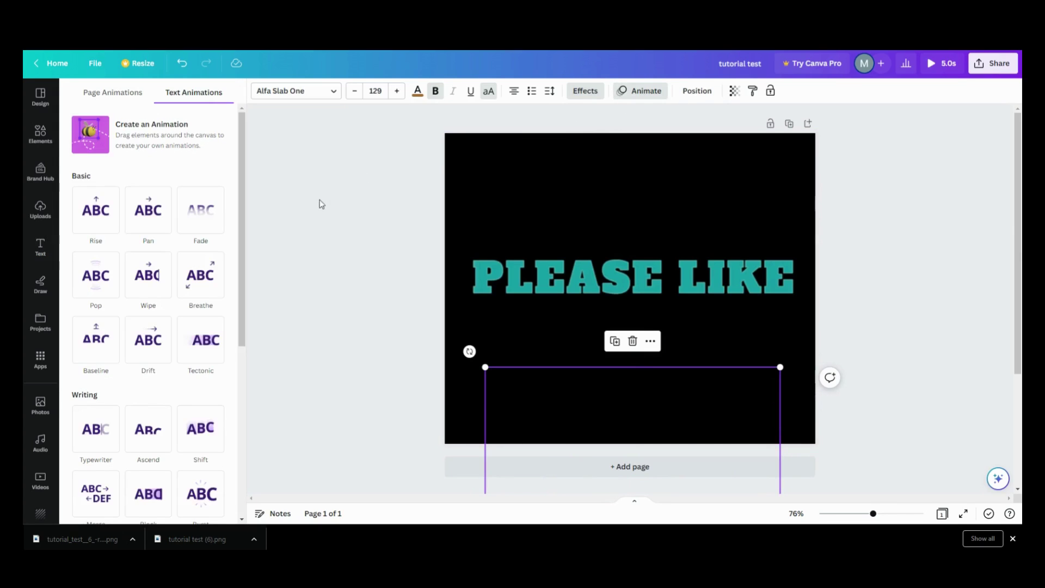
{"action": "left_click", "coordinate": [136, 130]}
{"action": "left_click_drag", "start_coordinate": [553, 403], "coordinate": [561, 216]}
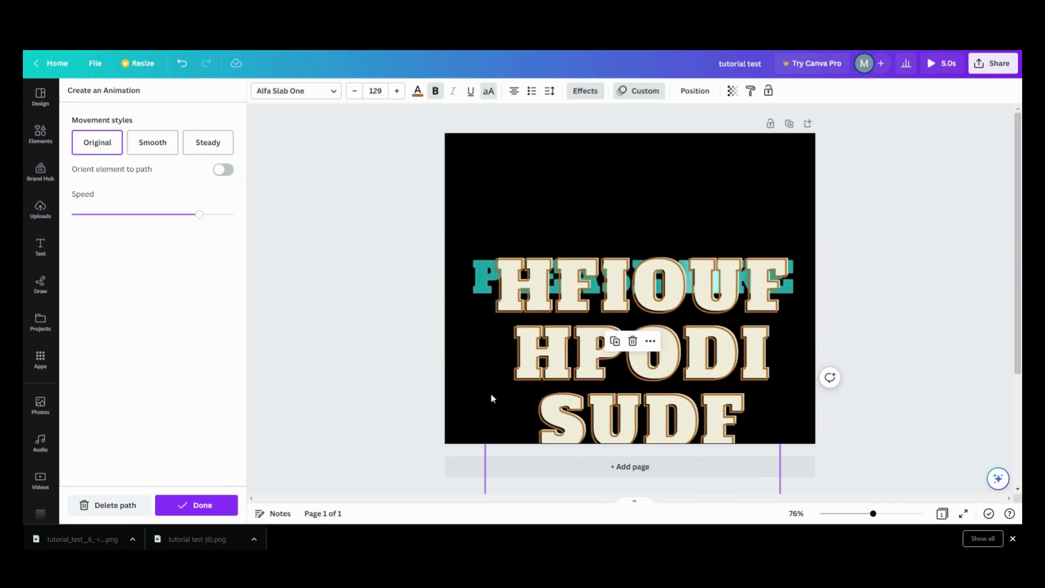